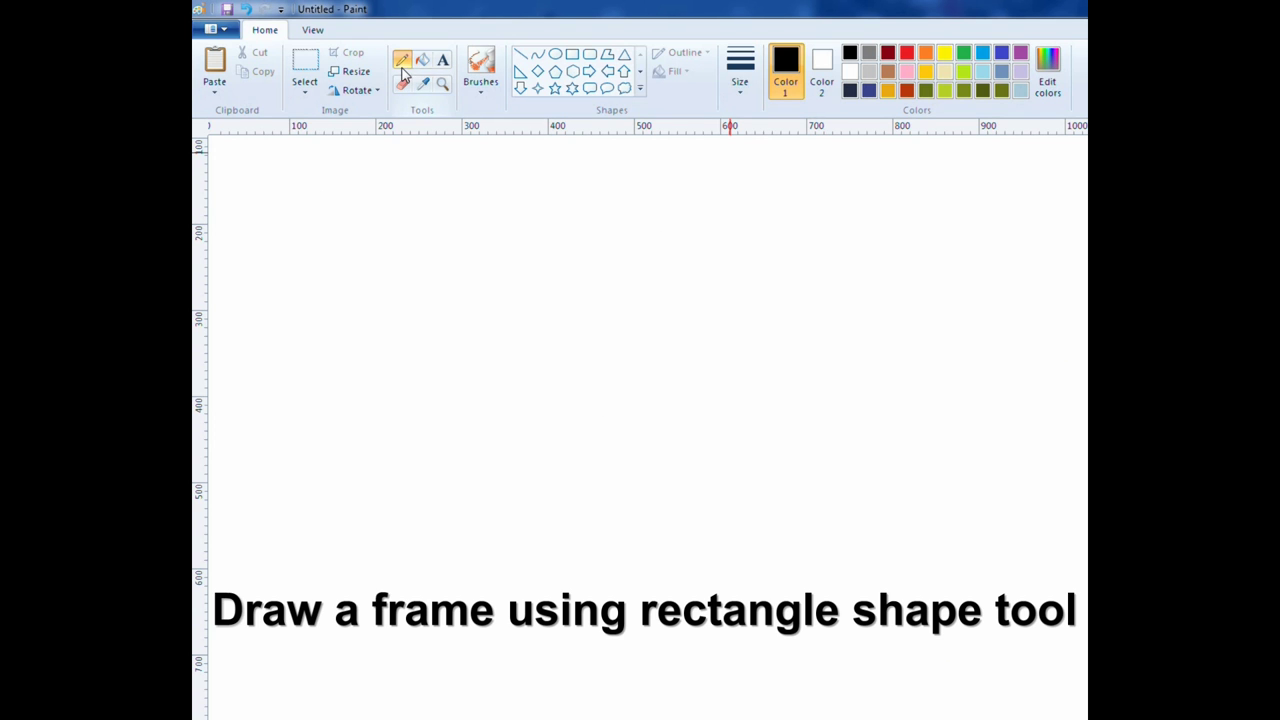
Draw a large rectangular frame outline across the blank canvas.
{"action": "left_click", "coordinate": [572, 55]}
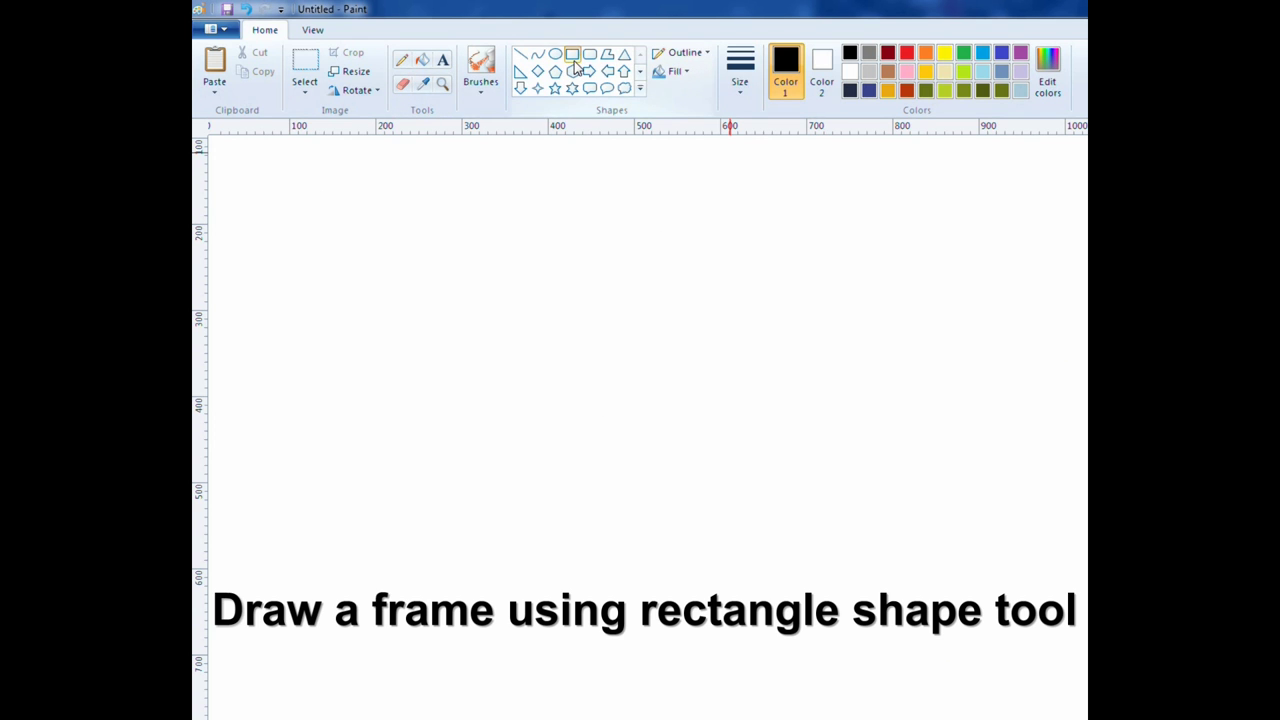
{"action": "mouse_move", "coordinate": [327, 179]}
{"action": "left_mouse_down"}
{"action": "mouse_move", "coordinate": [575, 385]}
{"action": "mouse_move", "coordinate": [943, 541]}
{"action": "mouse_move", "coordinate": [938, 520]}
{"action": "left_mouse_up"}
{"action": "left_click", "coordinate": [422, 59]}
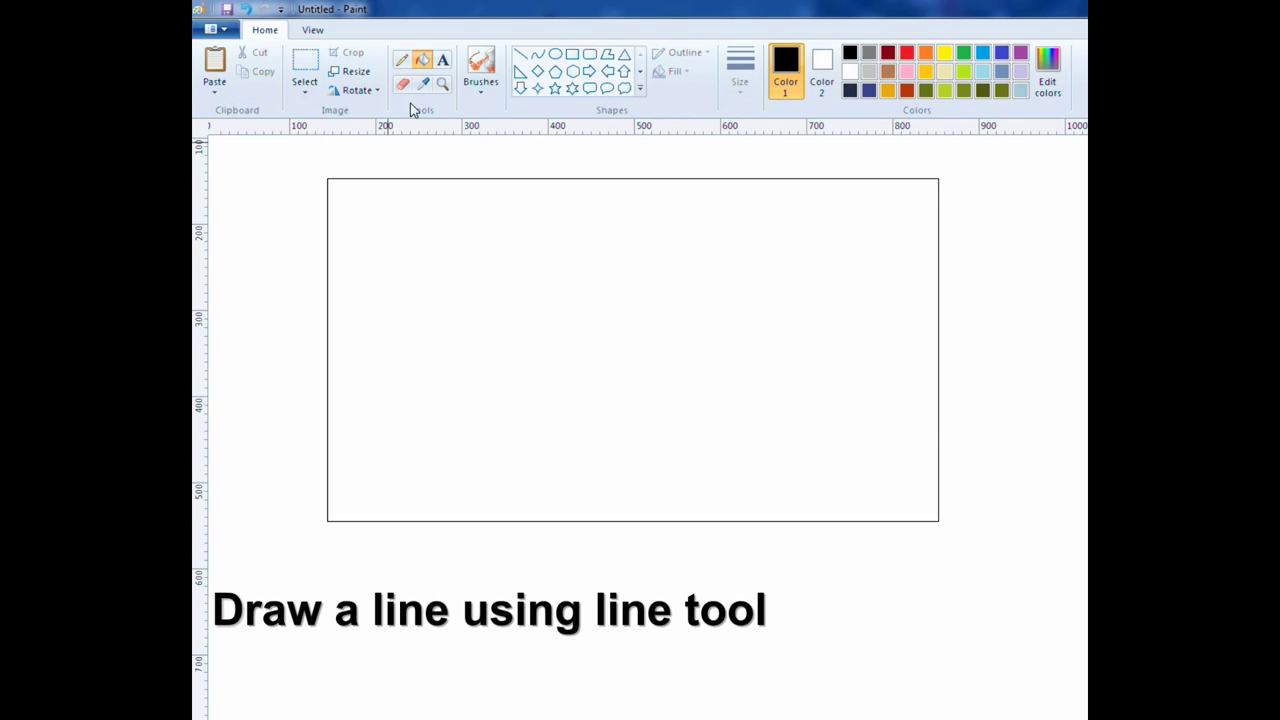
Draw a straight horizontal line across the frame, from its left edge to its right edge.
{"action": "left_click", "coordinate": [520, 54]}
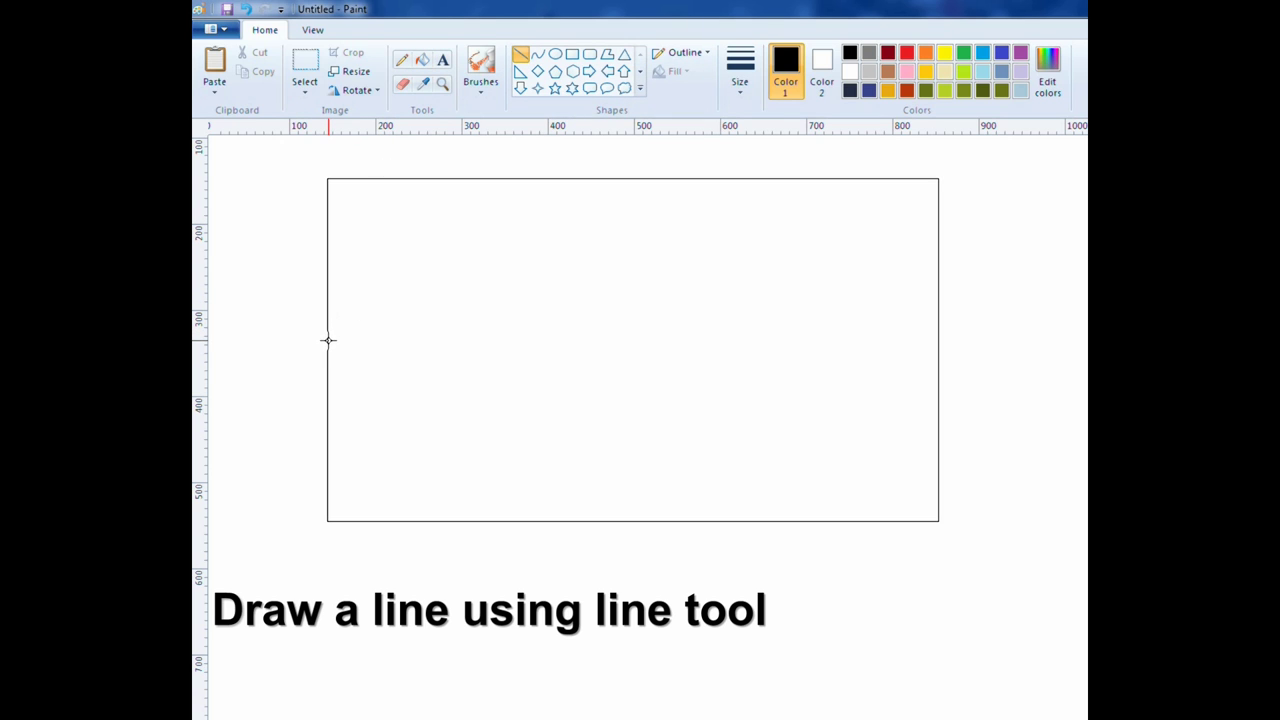
{"action": "left_click_drag", "start_coordinate": [328, 340], "coordinate": [940, 340]}
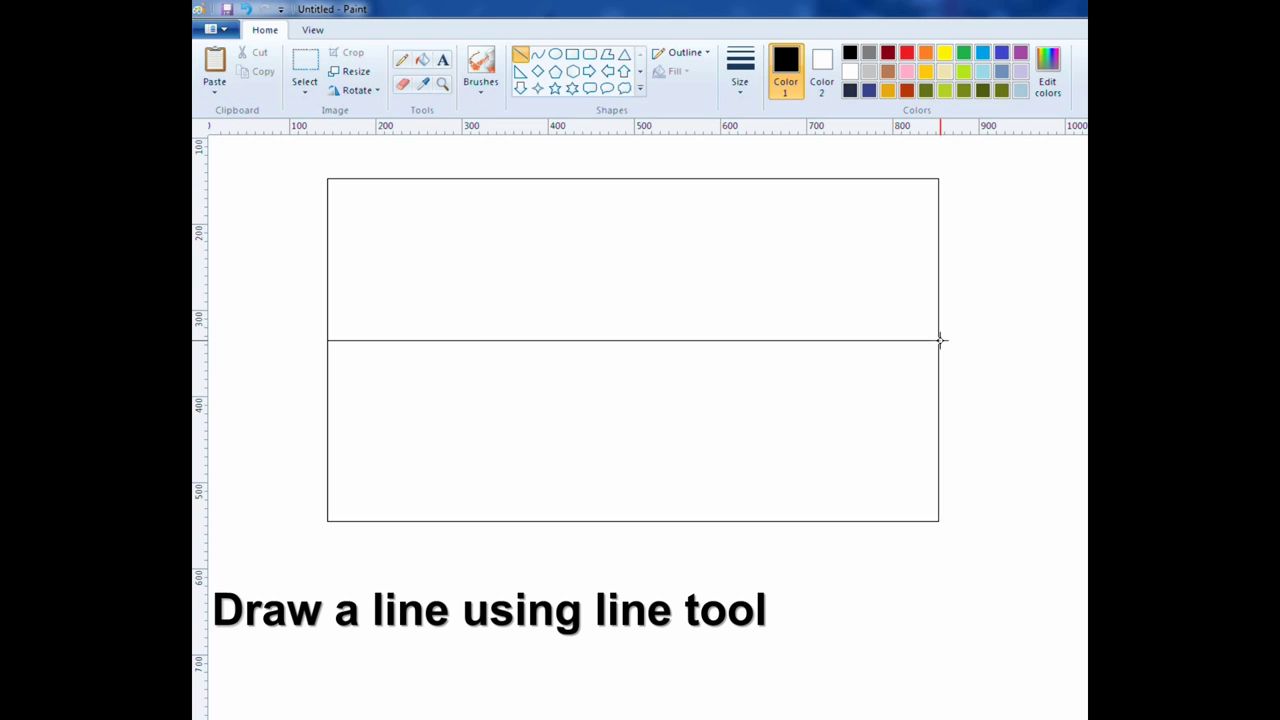
{"action": "left_click_drag", "start_coordinate": [940, 340], "coordinate": [939, 341]}
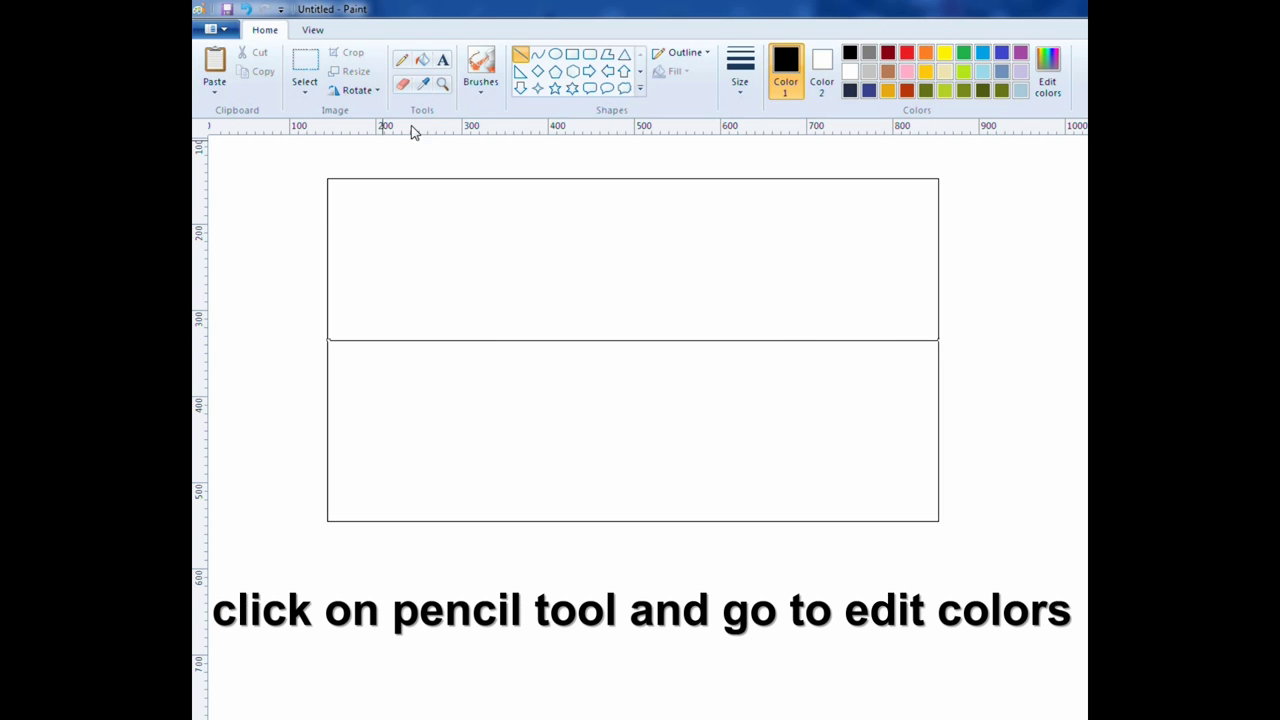
Define light blue (Hue 142, Sat 175, Lum 185; RGB 154/192/239) and fill the frame's upper section.
{"action": "left_click", "coordinate": [402, 60]}
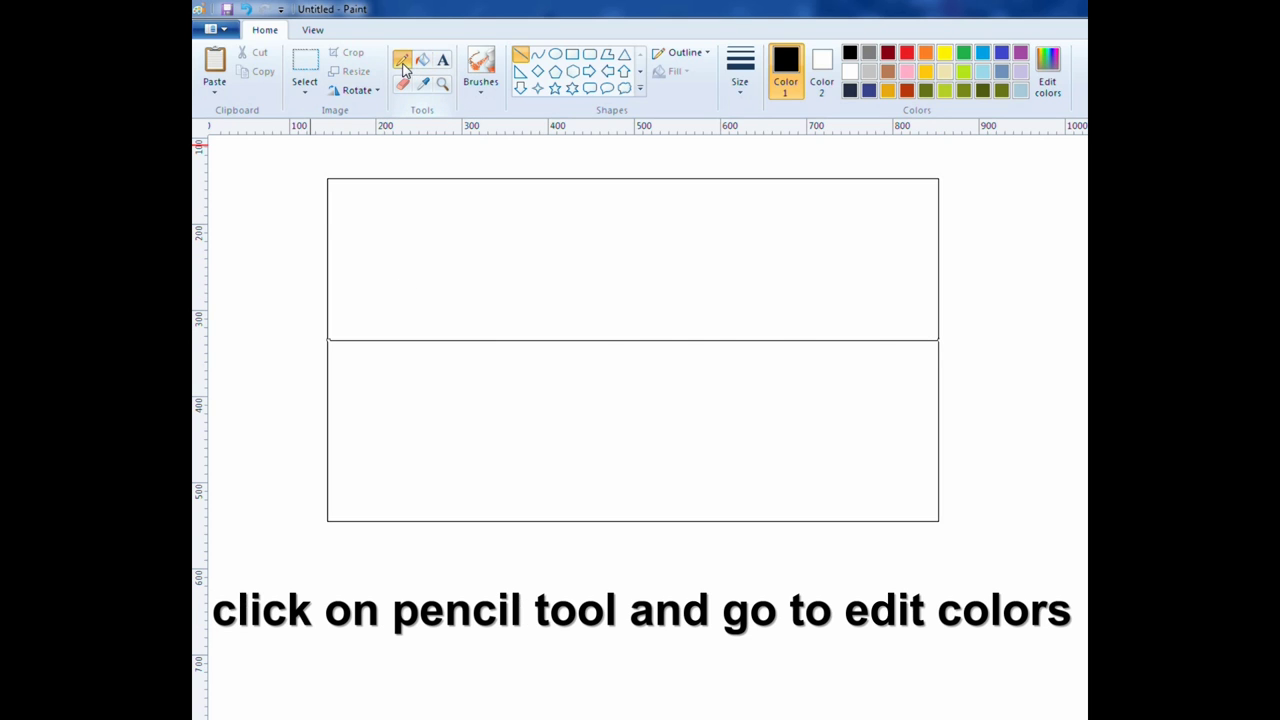
{"action": "left_click", "coordinate": [1046, 76]}
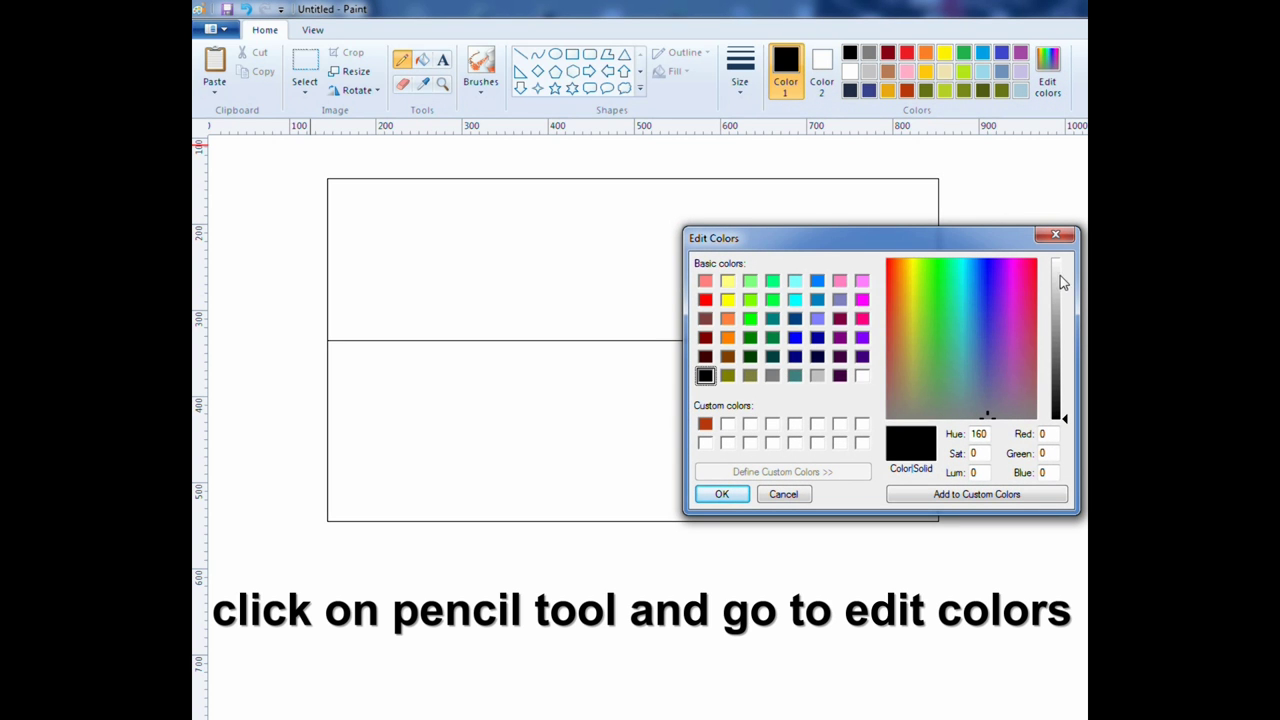
{"action": "left_click", "coordinate": [1063, 283]}
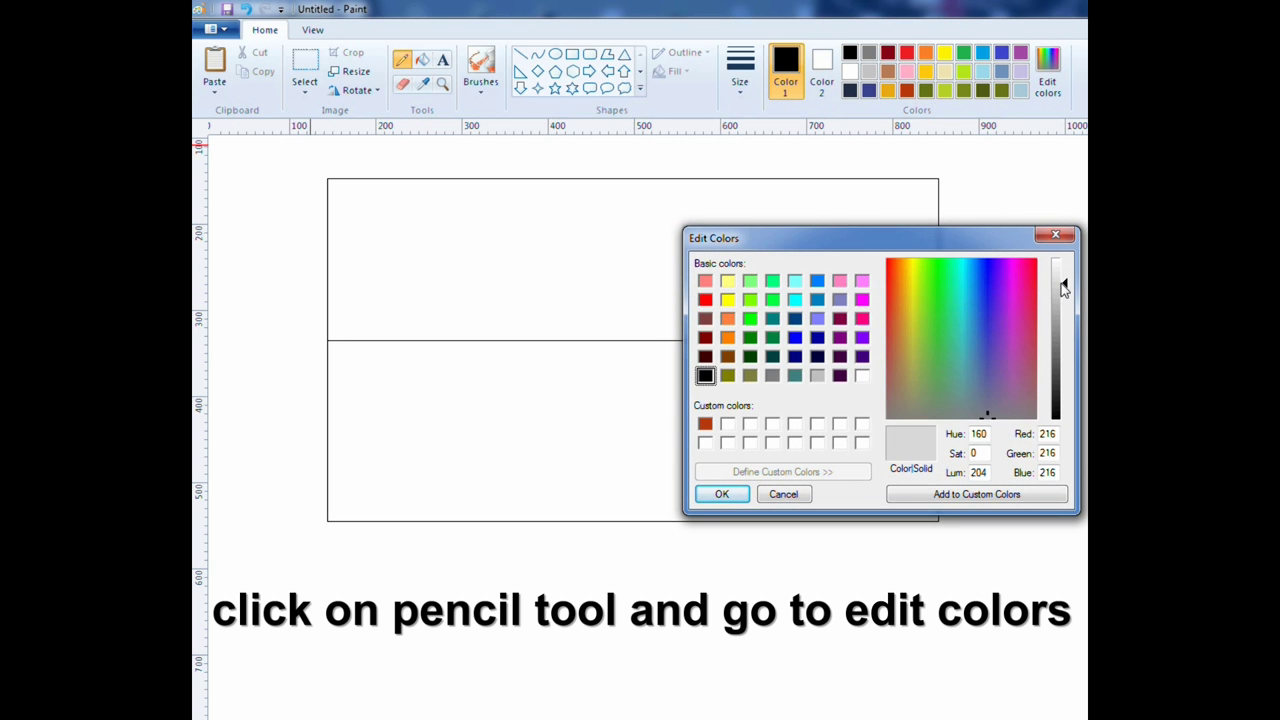
{"action": "left_click", "coordinate": [966, 290]}
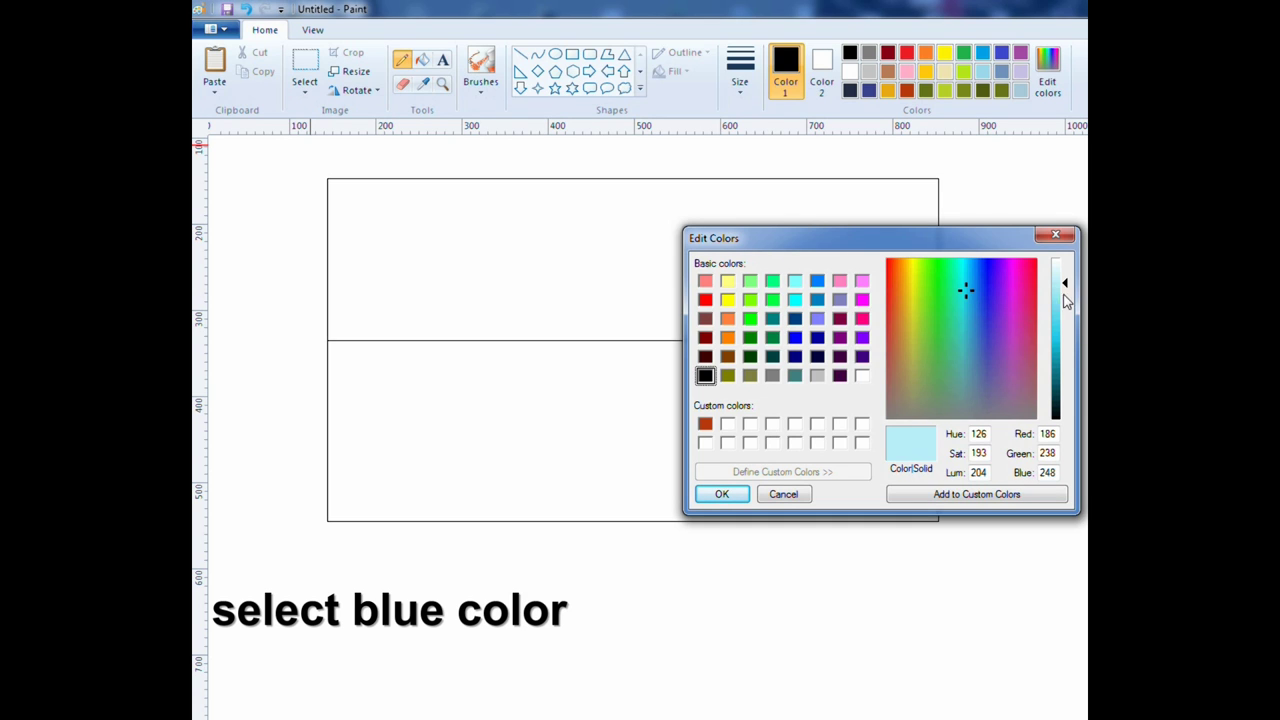
{"action": "left_click", "coordinate": [1063, 300]}
{"action": "left_click", "coordinate": [976, 302]}
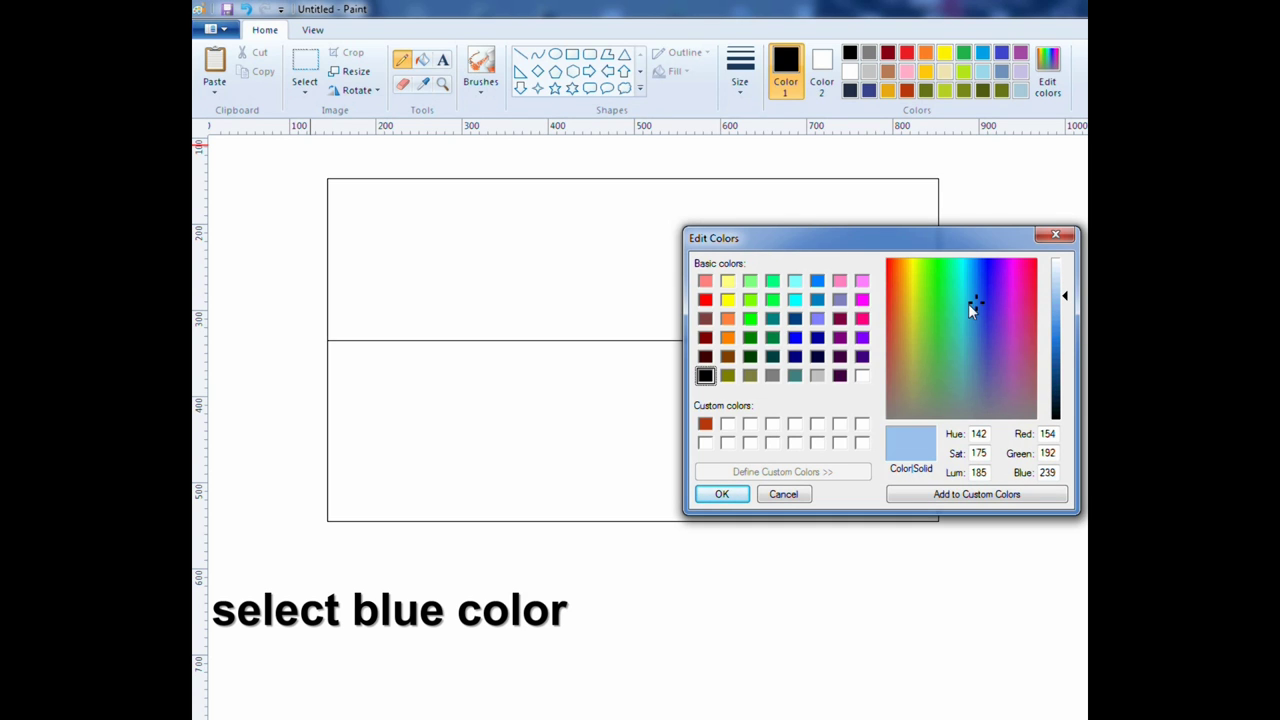
{"action": "left_click", "coordinate": [716, 498]}
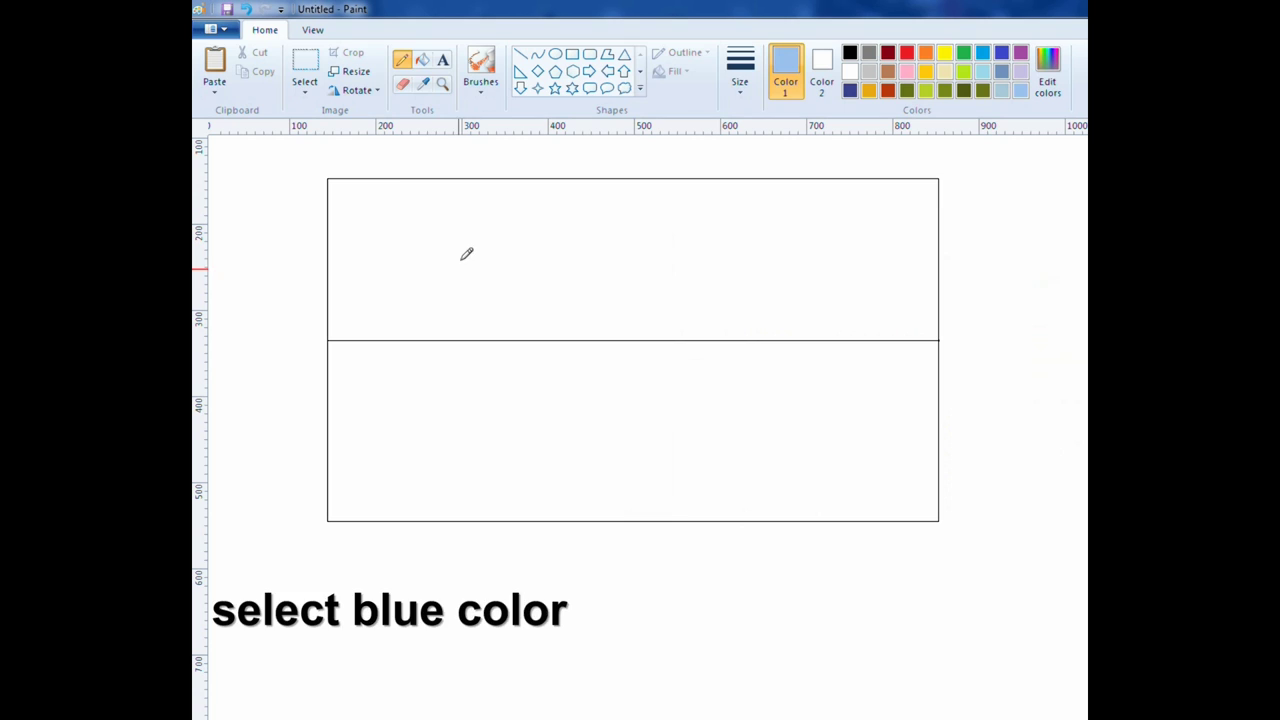
{"action": "left_click", "coordinate": [422, 60]}
{"action": "left_click", "coordinate": [490, 232]}
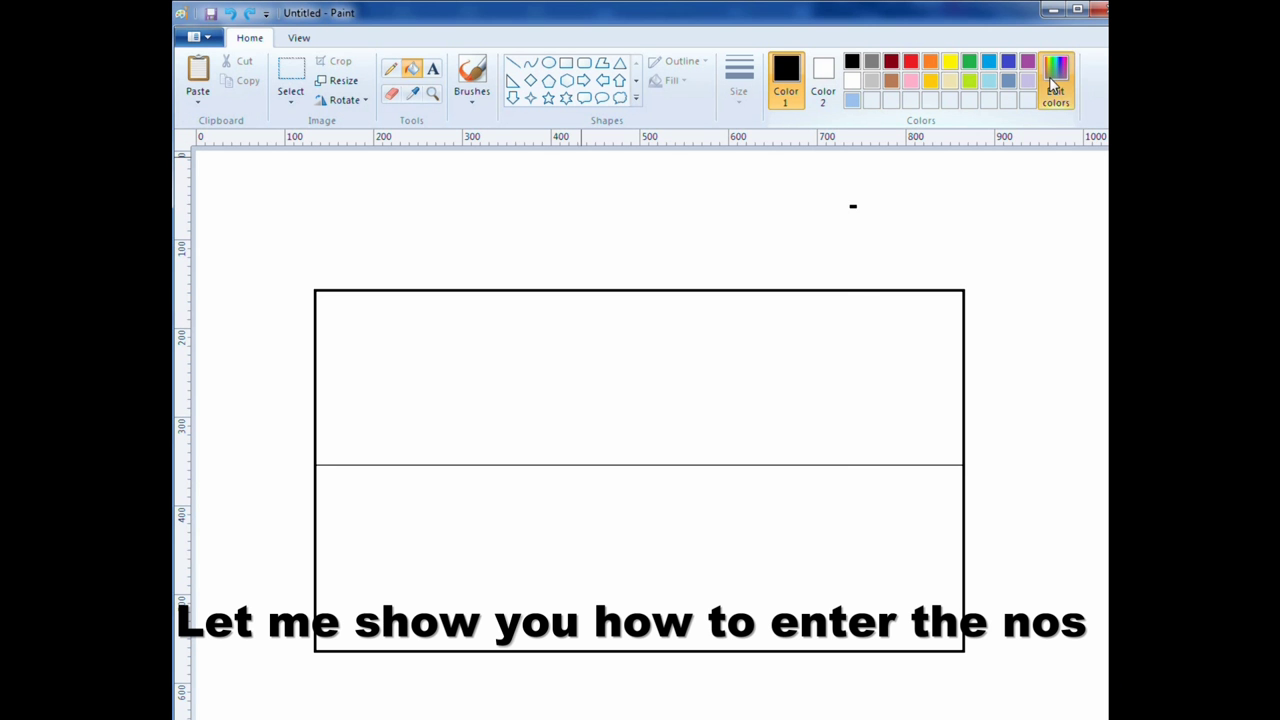
Re-enter the light blue as Hue 142, Sat 175, Lum 185 in Edit Colors and confirm.
{"action": "left_click", "coordinate": [1055, 80]}
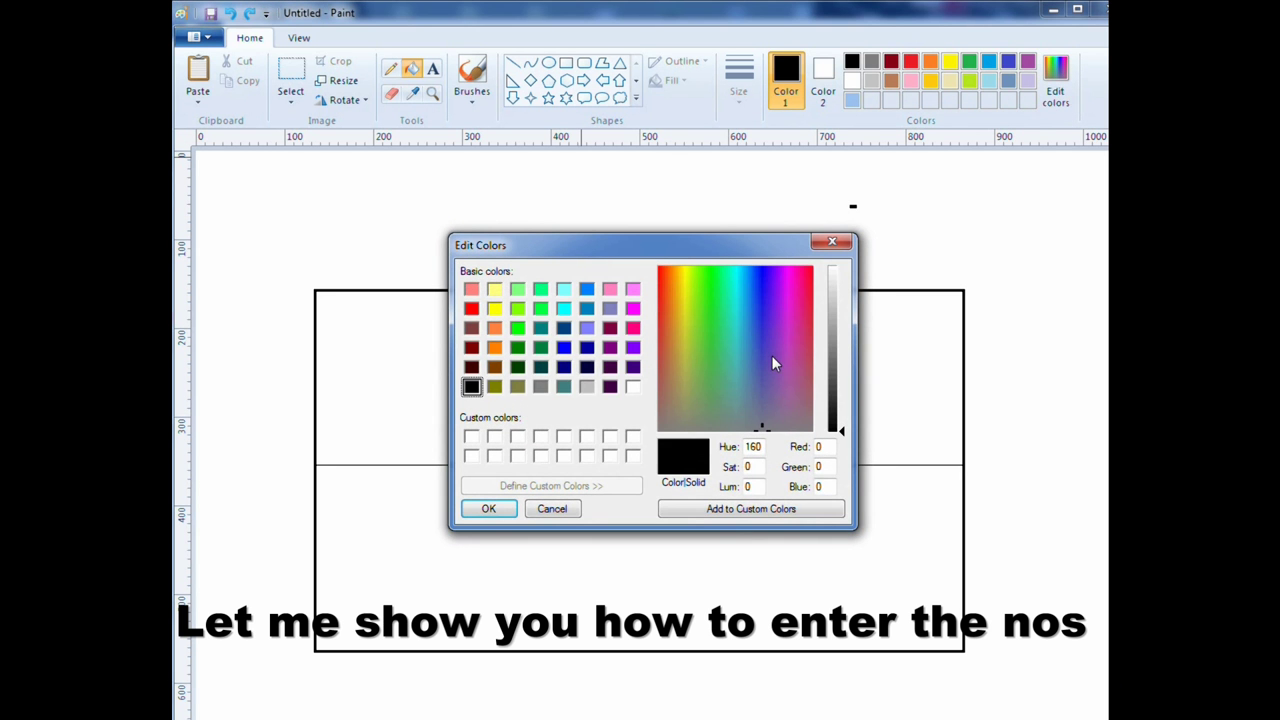
{"action": "double_click", "coordinate": [755, 447]}
{"action": "type", "text": "1"}
{"action": "type", "text": "1"}
{"action": "type", "text": "5"}
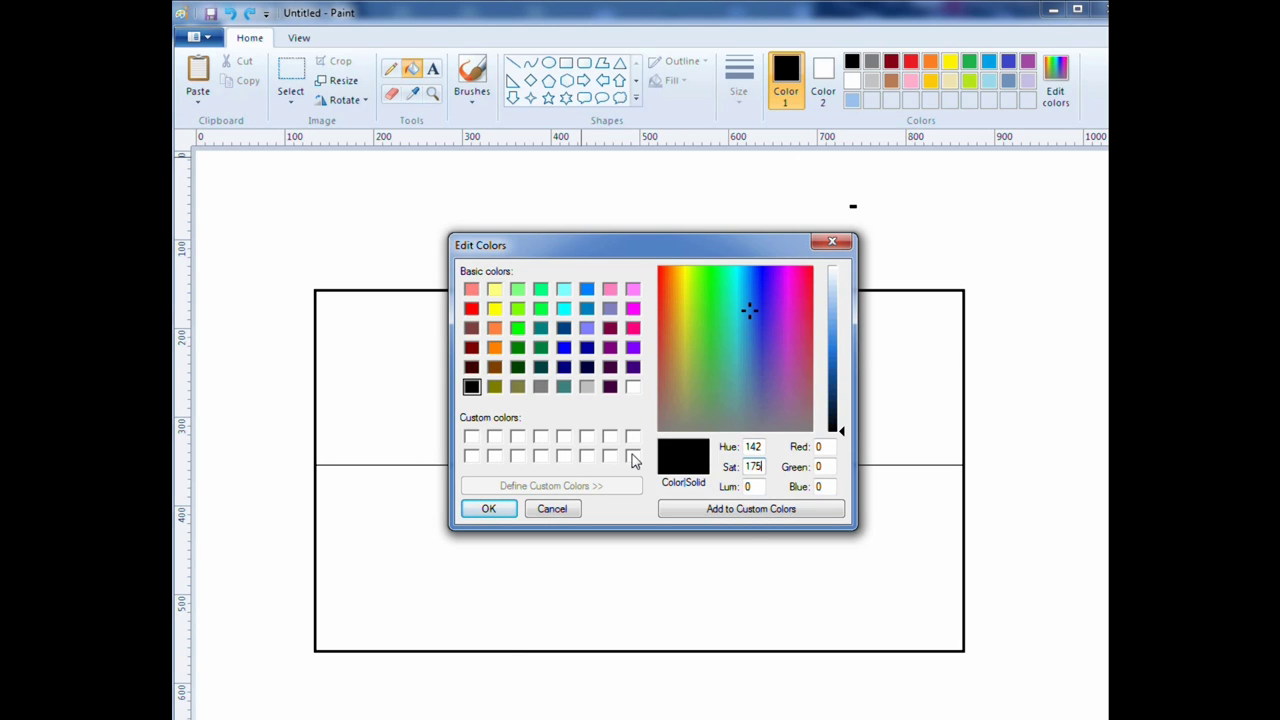
{"action": "type", "text": "18"}
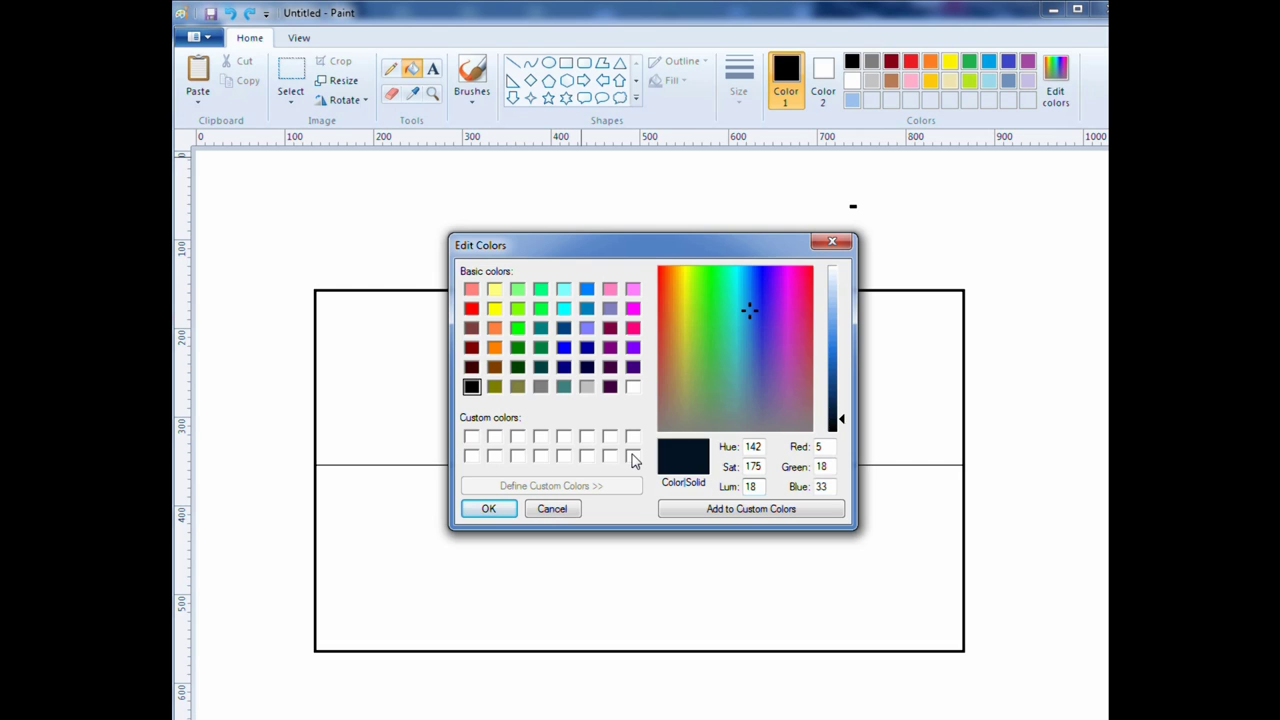
{"action": "type", "text": "5"}
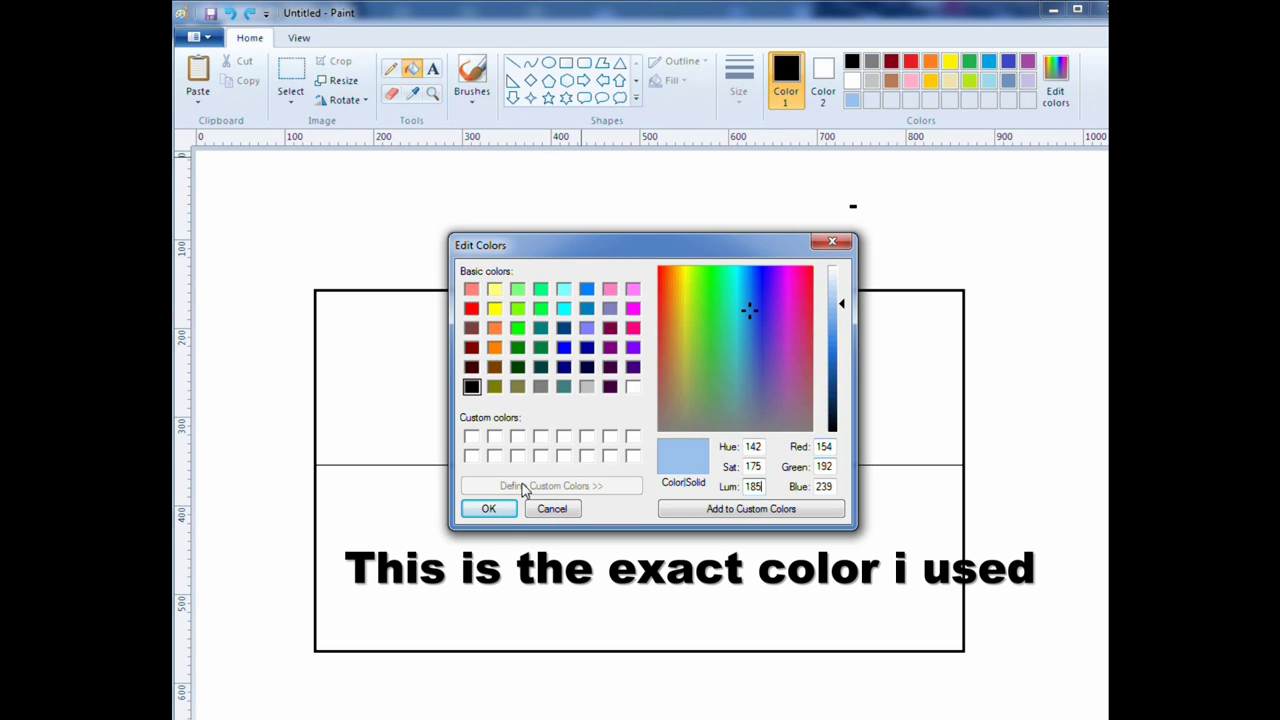
{"action": "left_click", "coordinate": [488, 508]}
{"action": "left_click", "coordinate": [494, 362]}
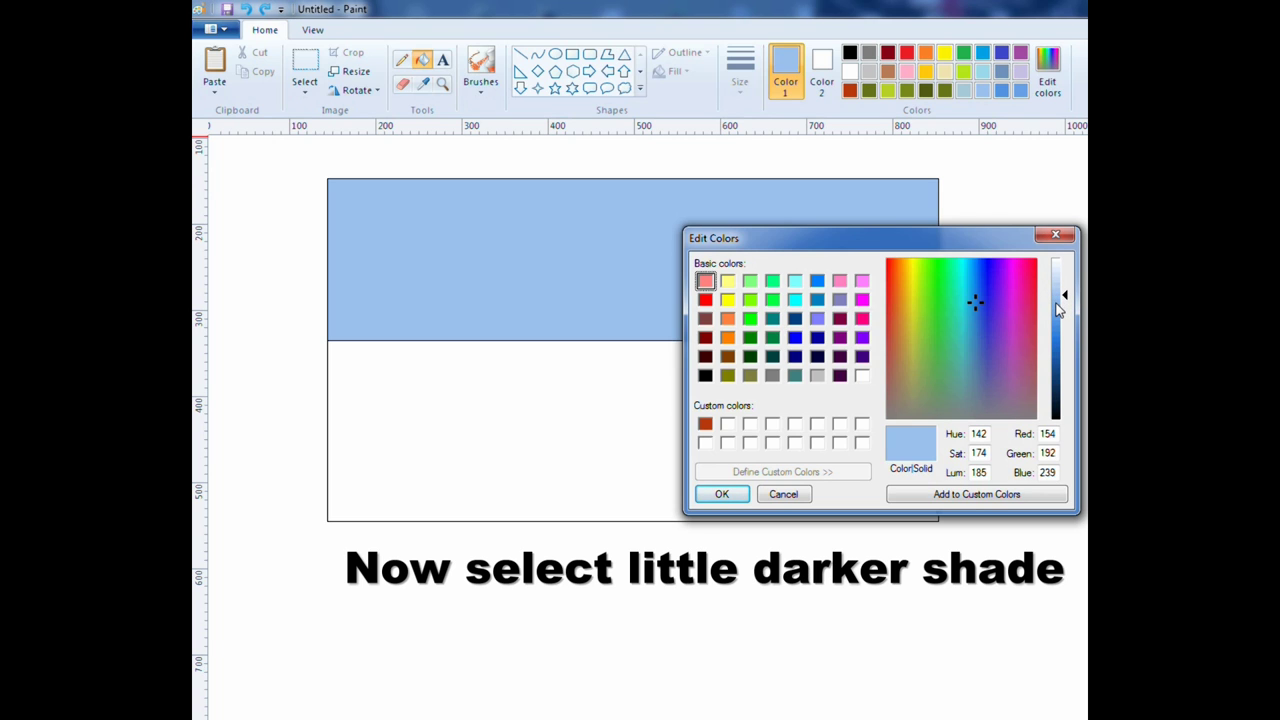
Darken the blue, draw a zig-zag across the sky's top-left and fill above it.
{"action": "left_click", "coordinate": [1060, 312]}
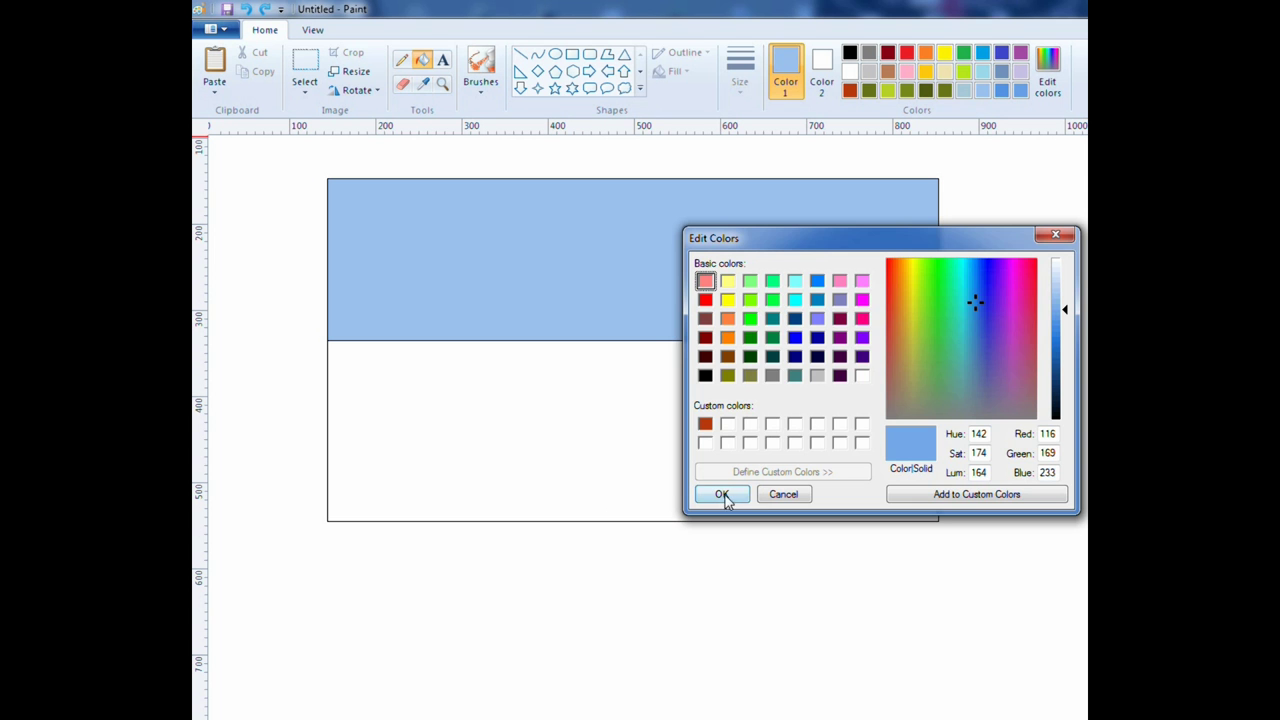
{"action": "left_click", "coordinate": [724, 495]}
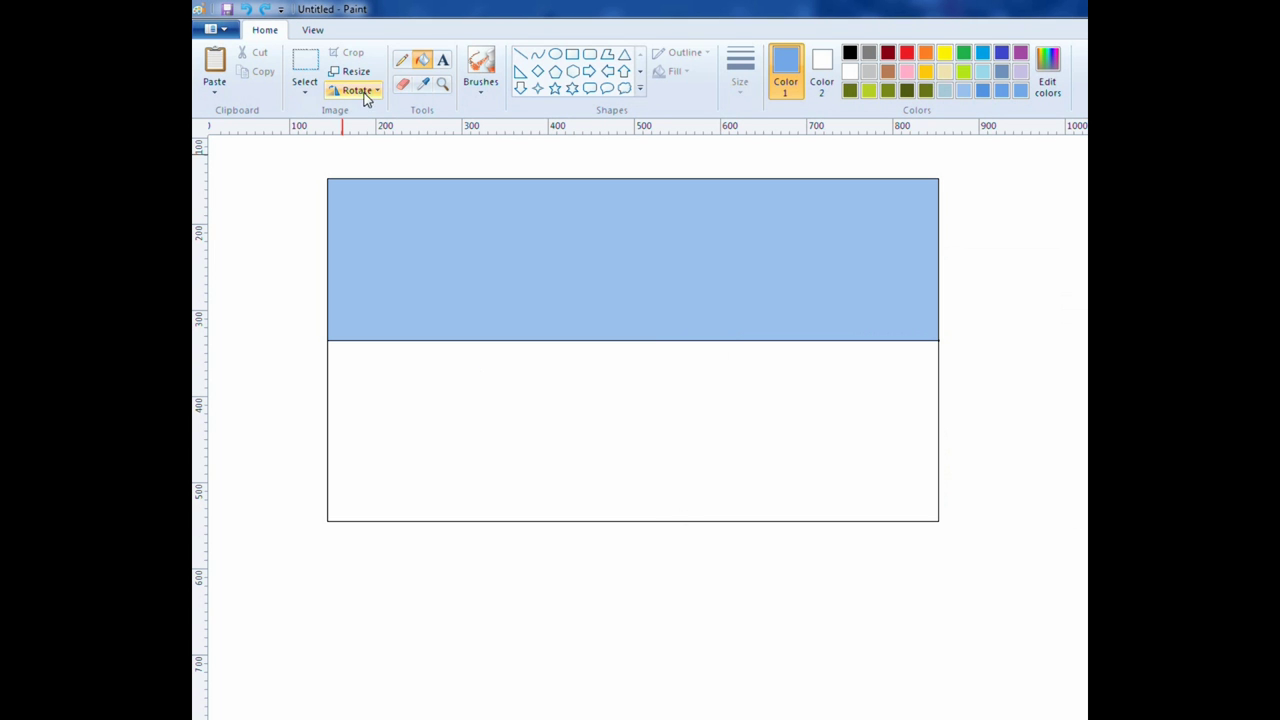
{"action": "left_click", "coordinate": [403, 62]}
{"action": "mouse_move", "coordinate": [330, 224]}
{"action": "left_mouse_down"}
{"action": "mouse_move", "coordinate": [557, 183]}
{"action": "mouse_move", "coordinate": [678, 179]}
{"action": "left_mouse_up"}
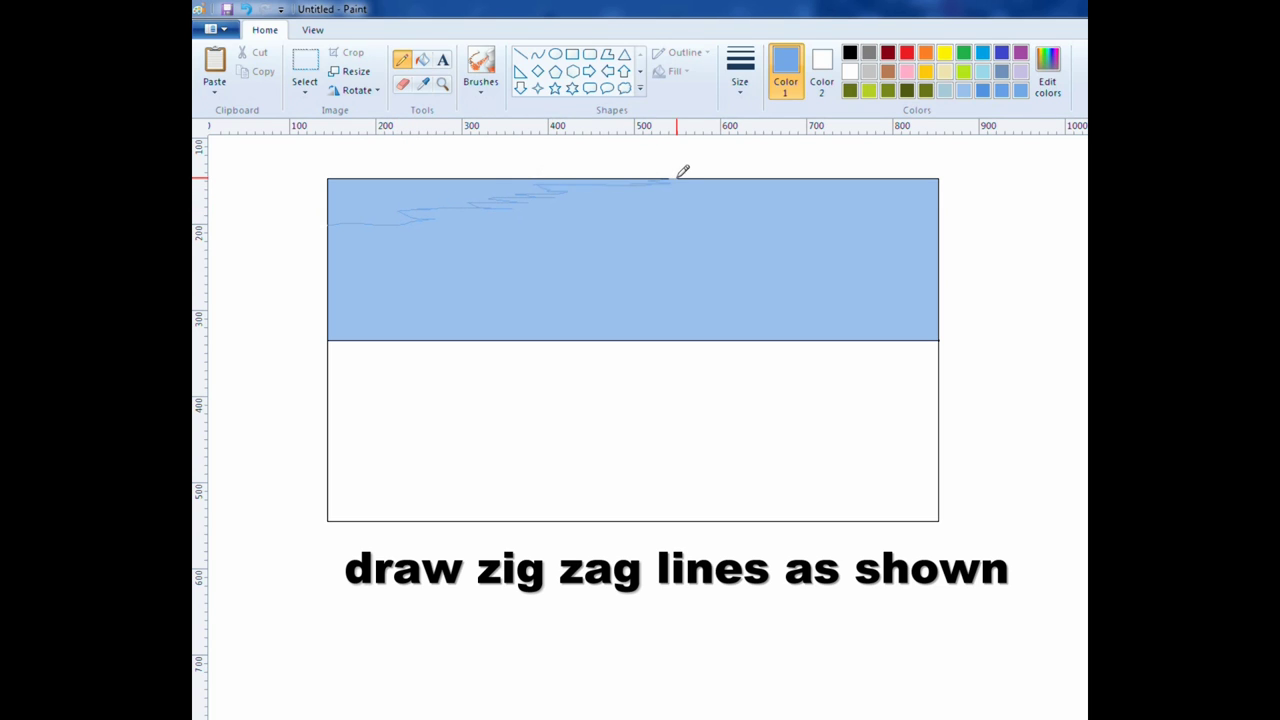
{"action": "left_click", "coordinate": [424, 62]}
{"action": "left_click", "coordinate": [386, 190]}
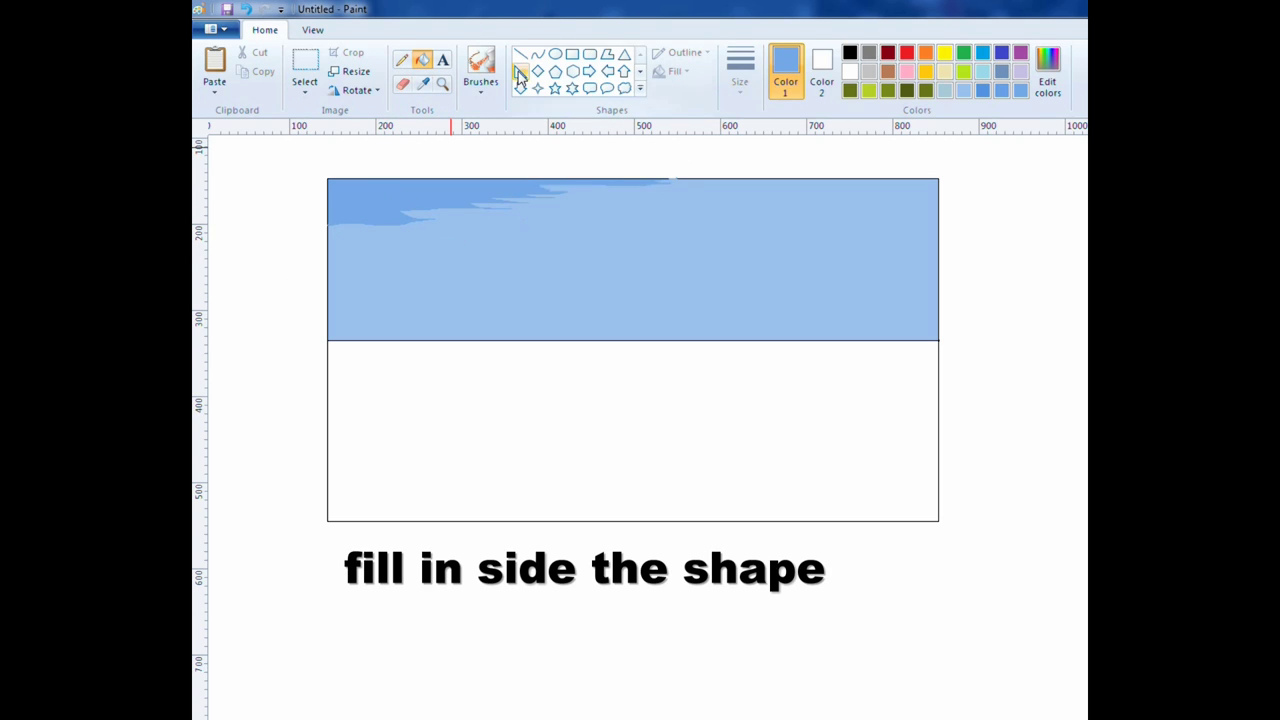
Sketch darker blue streaks along the sky's top-right and fill the streaked area.
{"action": "left_click", "coordinate": [402, 60]}
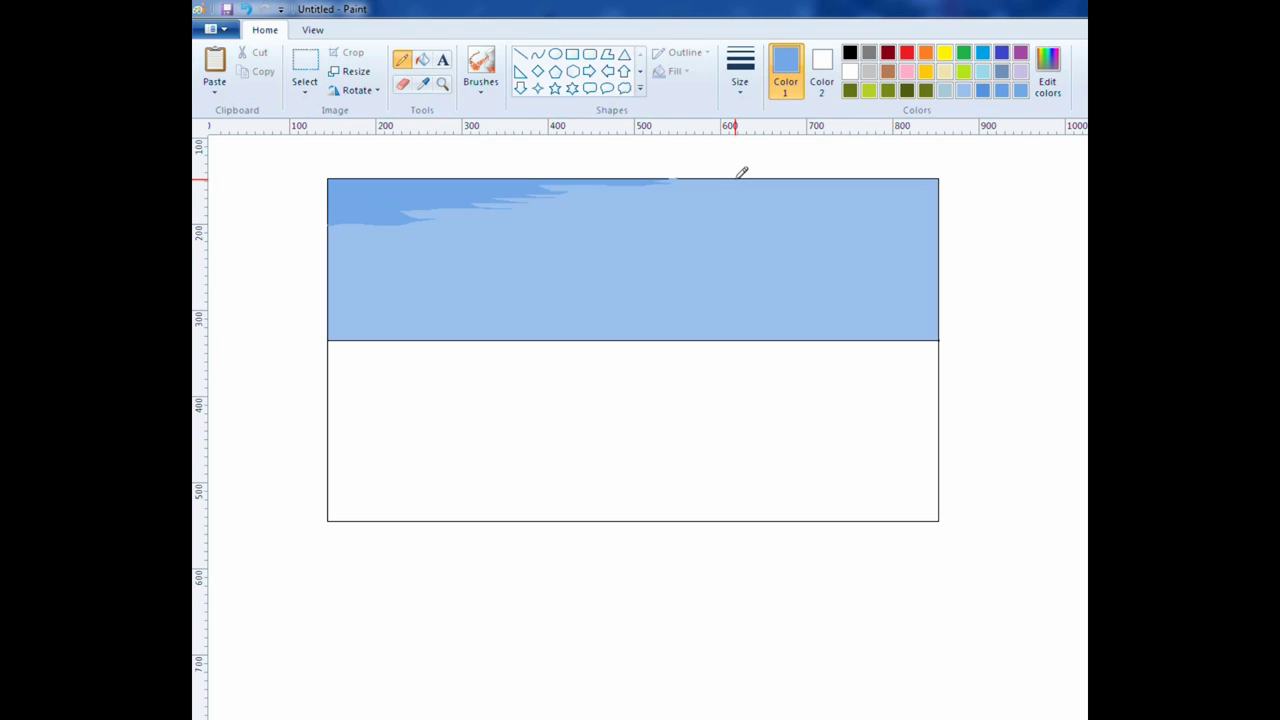
{"action": "mouse_move", "coordinate": [741, 172]}
{"action": "left_mouse_down"}
{"action": "mouse_move", "coordinate": [851, 174]}
{"action": "mouse_move", "coordinate": [831, 177]}
{"action": "mouse_move", "coordinate": [843, 189]}
{"action": "mouse_move", "coordinate": [900, 181]}
{"action": "mouse_move", "coordinate": [946, 204]}
{"action": "left_mouse_up"}
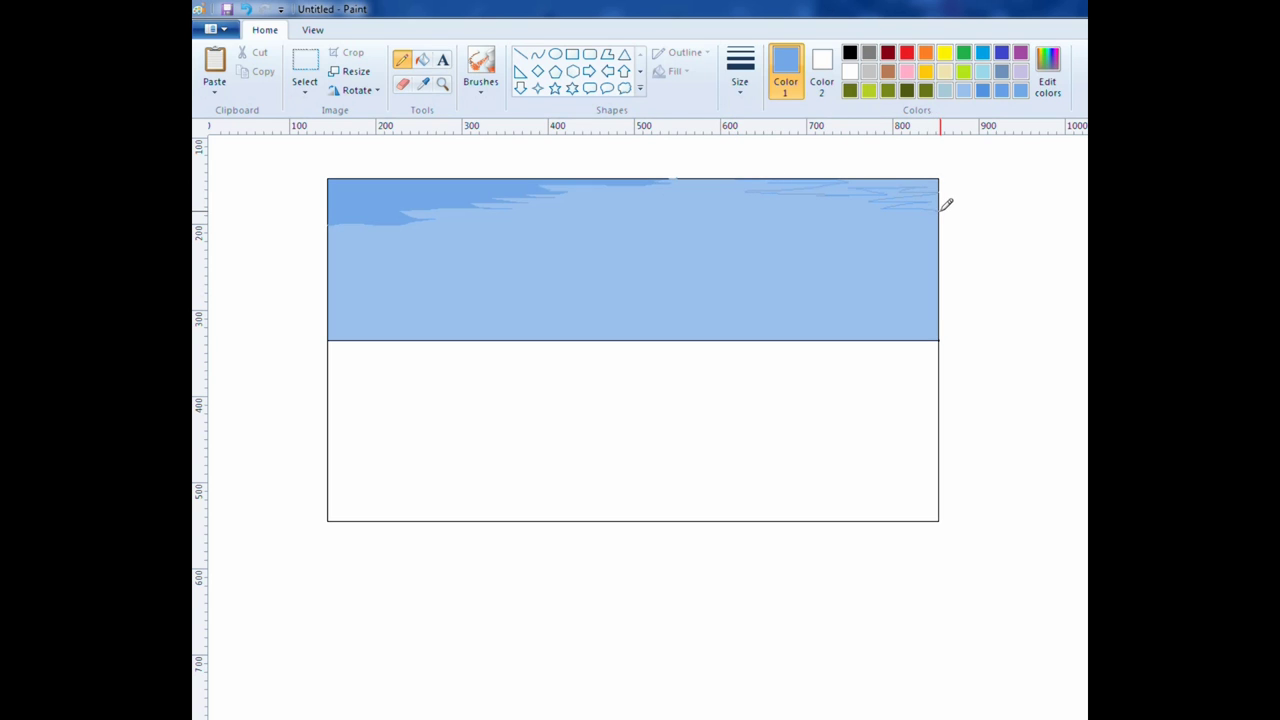
{"action": "left_click", "coordinate": [422, 59]}
{"action": "left_click", "coordinate": [936, 185]}
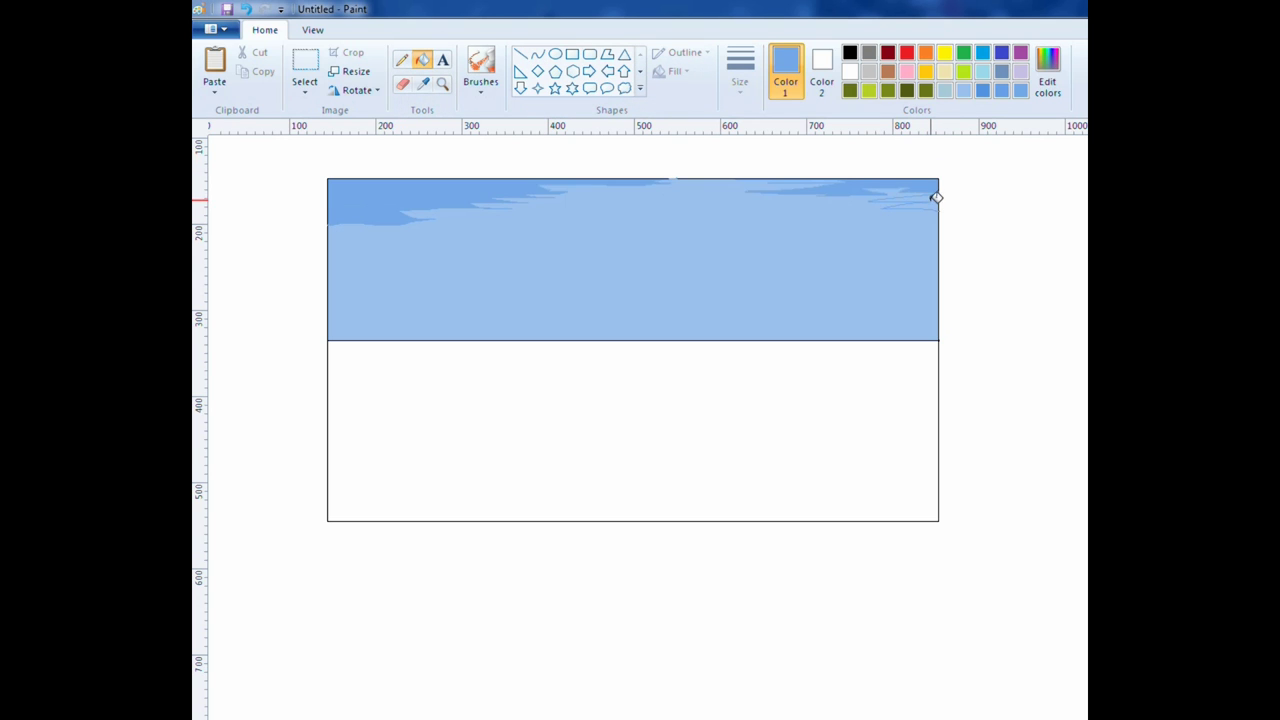
{"action": "left_click", "coordinate": [934, 197]}
Lighten the blue to Lum 190 and draw a faint streak across the mid-sky.
{"action": "left_click", "coordinate": [1050, 75]}
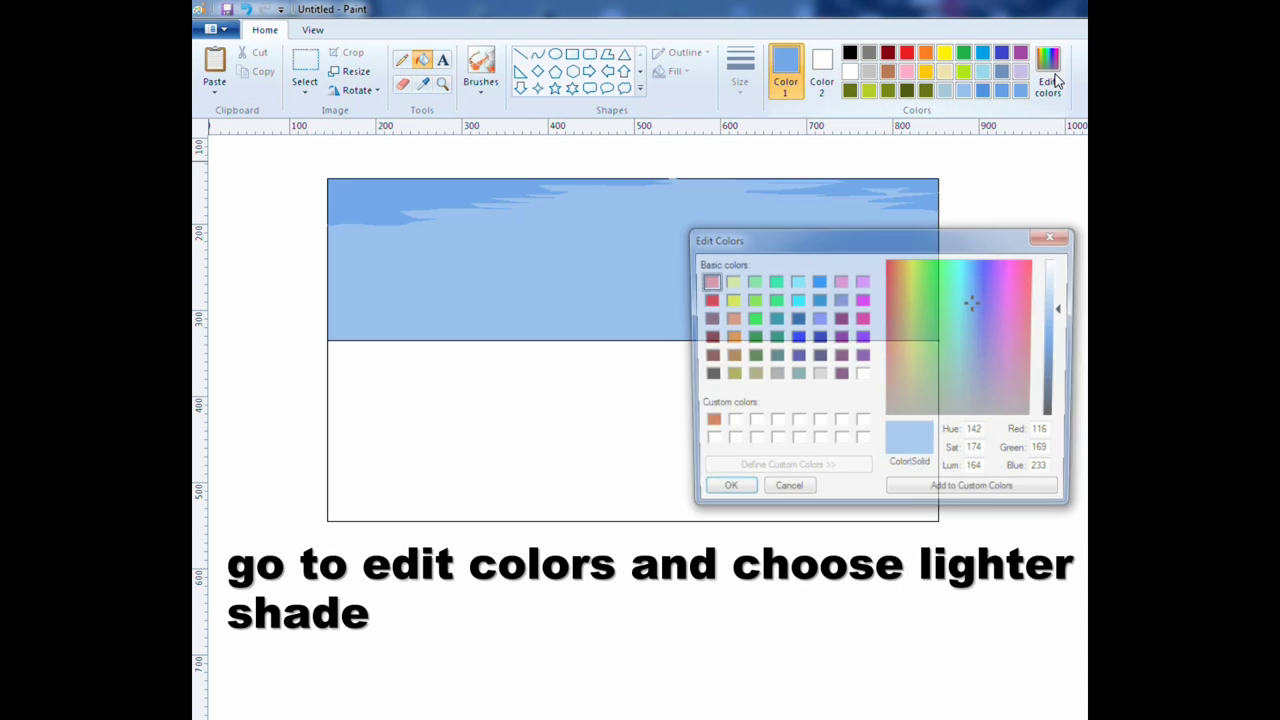
{"action": "left_click_drag", "start_coordinate": [1063, 303], "coordinate": [1063, 291]}
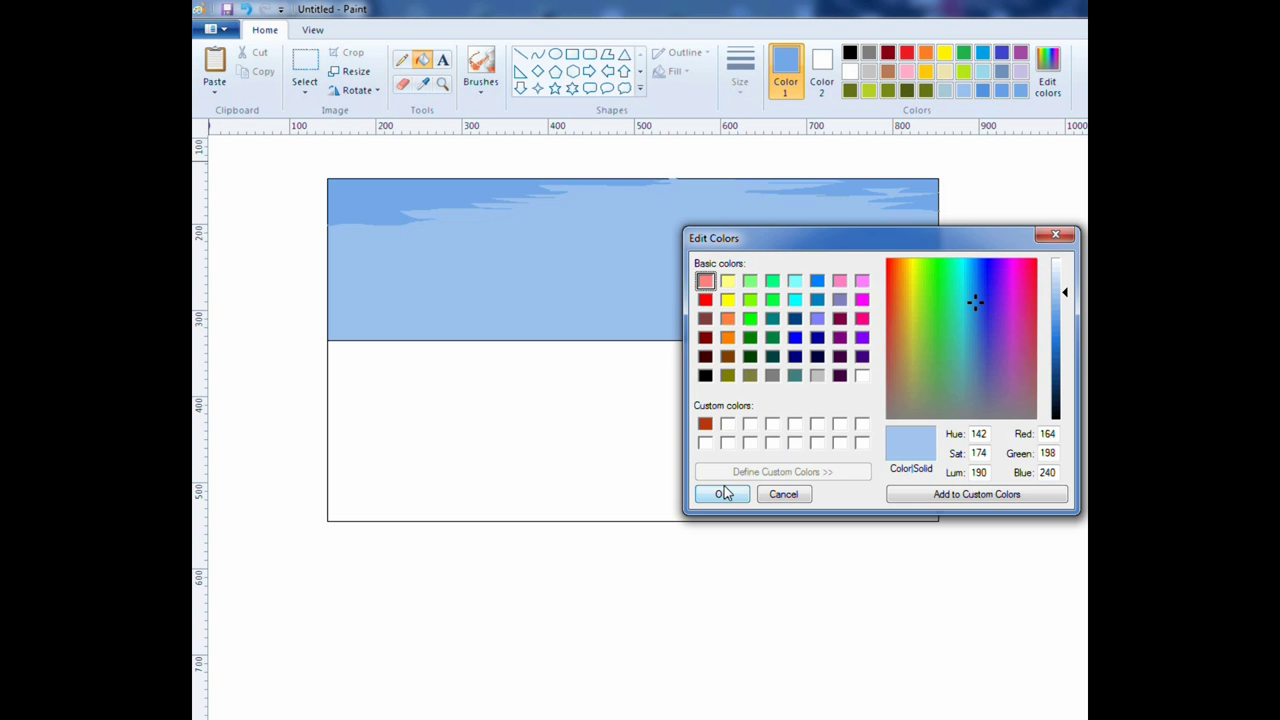
{"action": "left_click", "coordinate": [720, 491]}
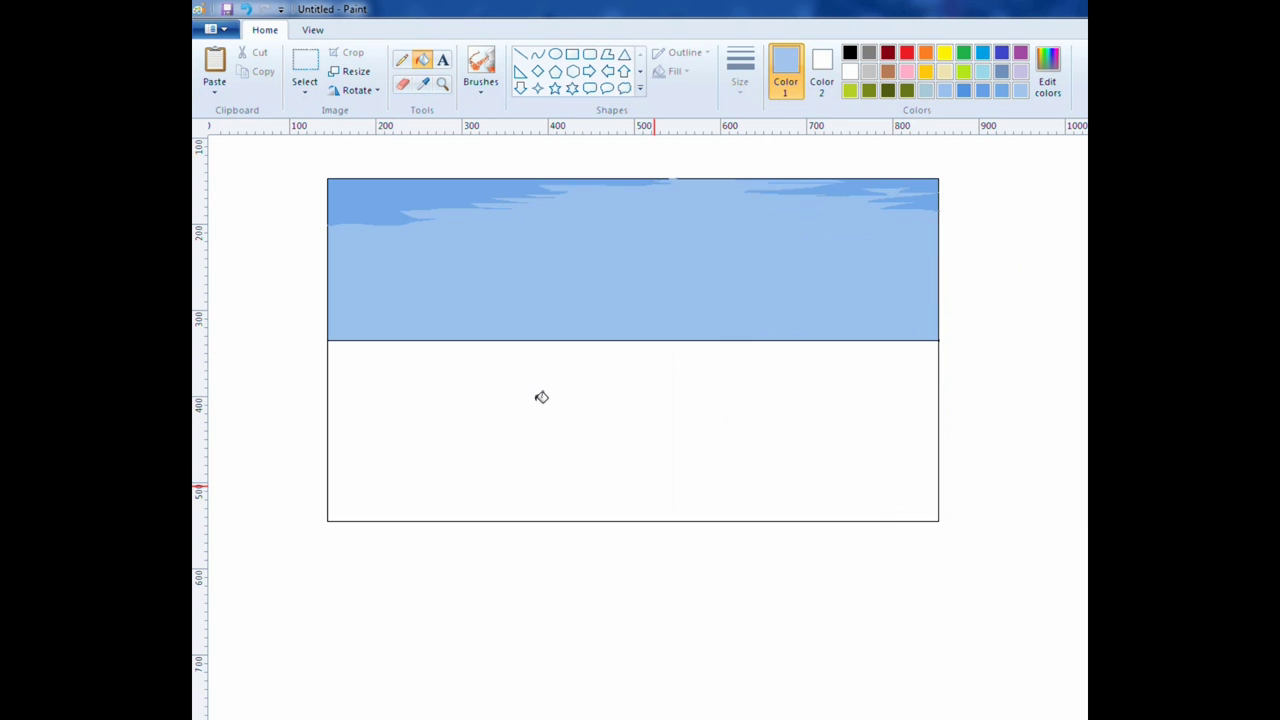
{"action": "left_click", "coordinate": [401, 60]}
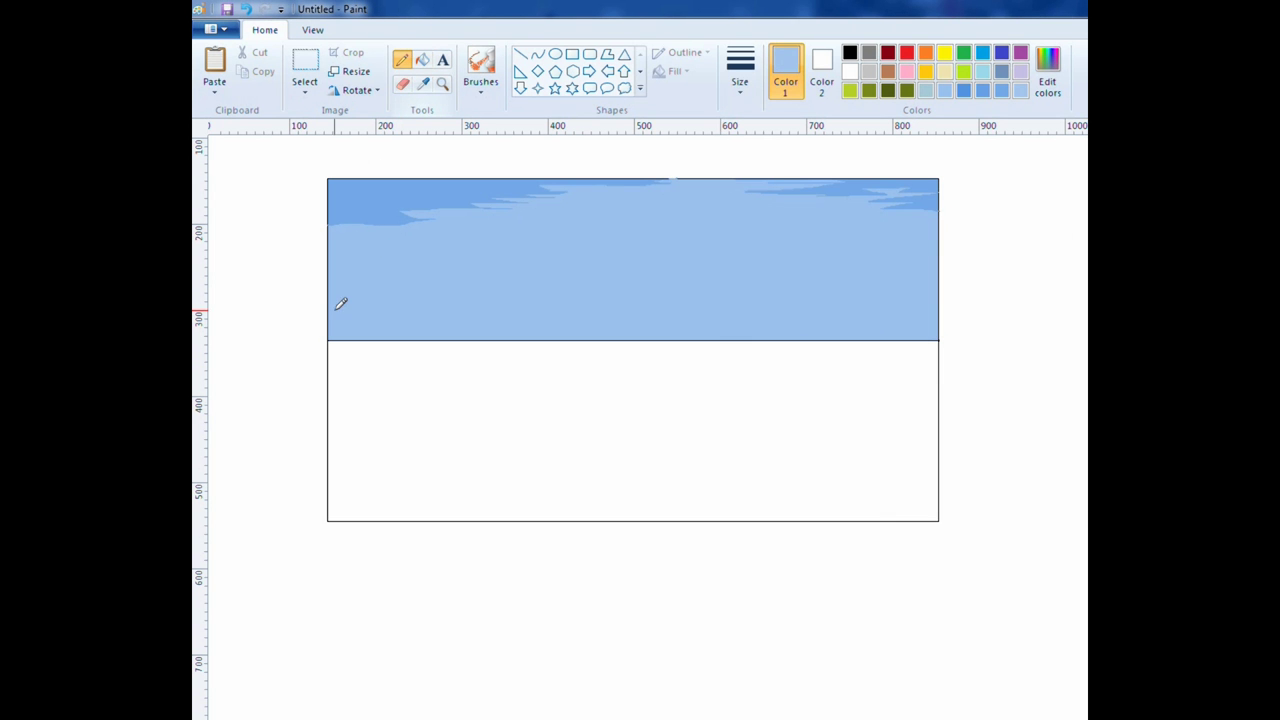
{"action": "mouse_move", "coordinate": [338, 237]}
{"action": "left_mouse_down"}
{"action": "mouse_move", "coordinate": [566, 234]}
{"action": "mouse_move", "coordinate": [386, 251]}
{"action": "mouse_move", "coordinate": [491, 269]}
{"action": "mouse_move", "coordinate": [341, 282]}
{"action": "left_mouse_up"}
{"action": "left_click", "coordinate": [424, 60]}
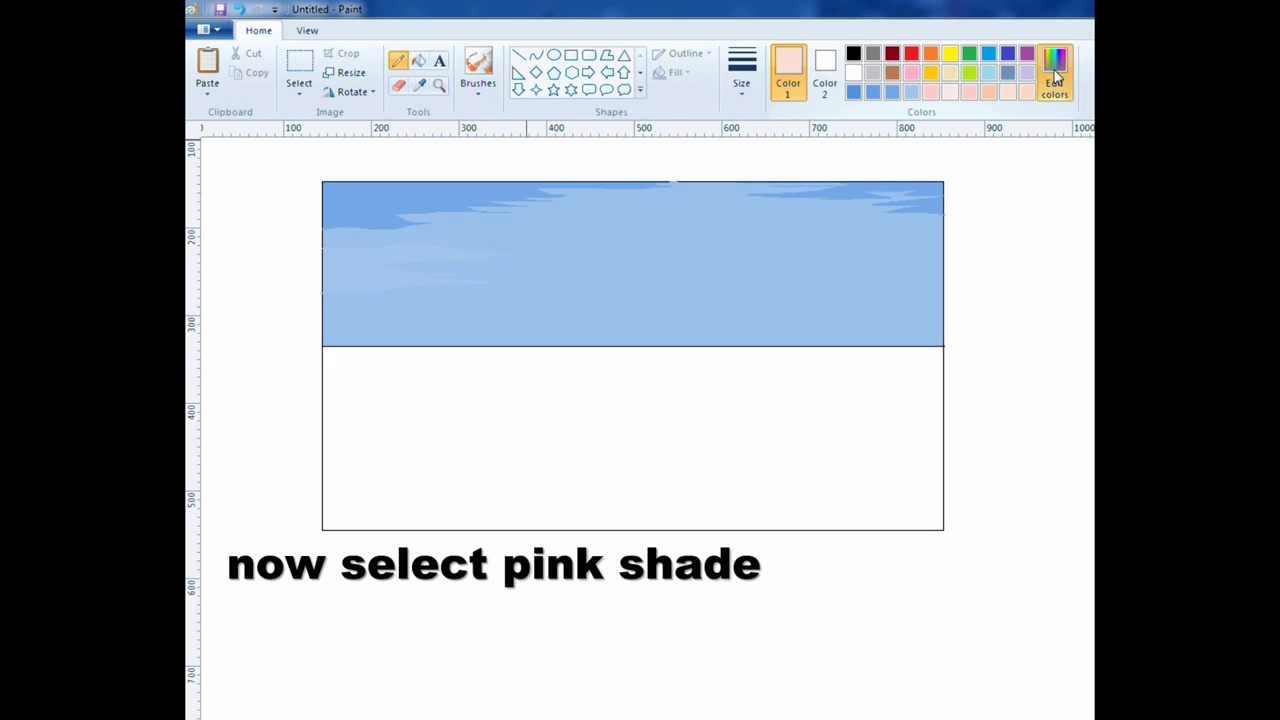
Set pale pink (Hue 8, Sat 217, Lum 220), then outline and fill a lower-right cloud along the horizon.
{"action": "left_click", "coordinate": [1057, 77]}
{"action": "left_click_drag", "start_coordinate": [988, 248], "coordinate": [846, 245]}
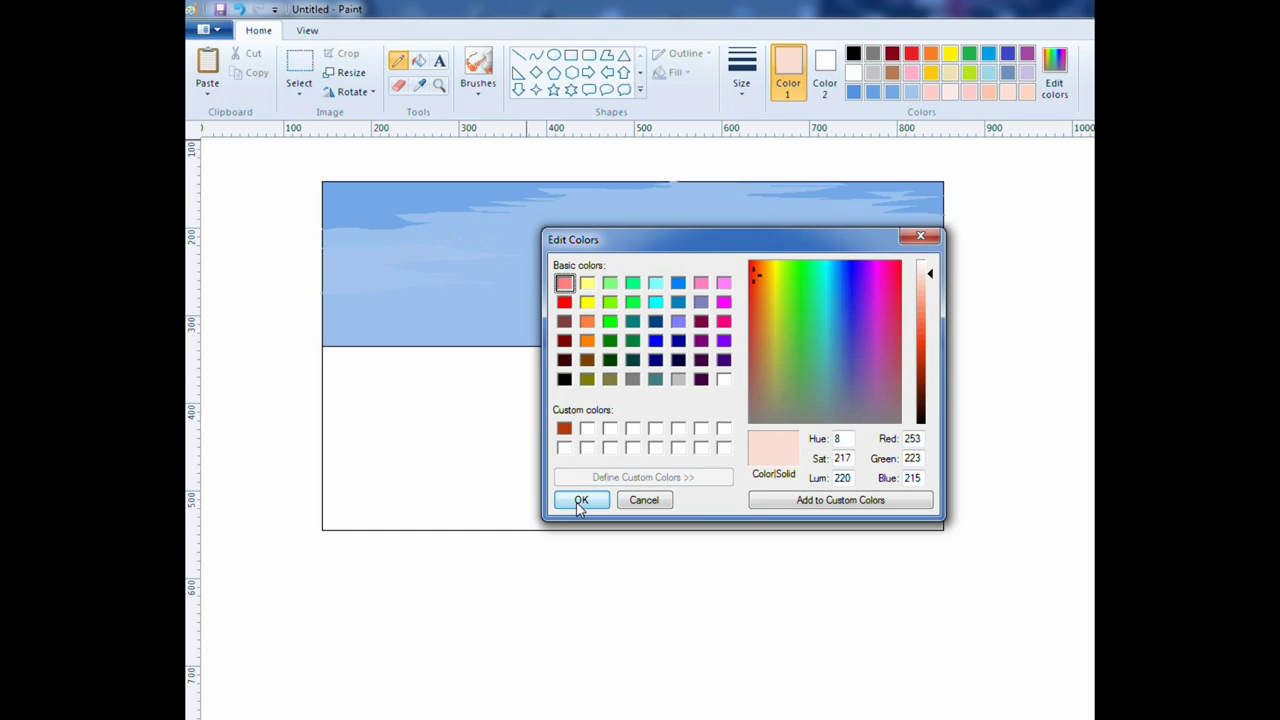
{"action": "left_click", "coordinate": [580, 503]}
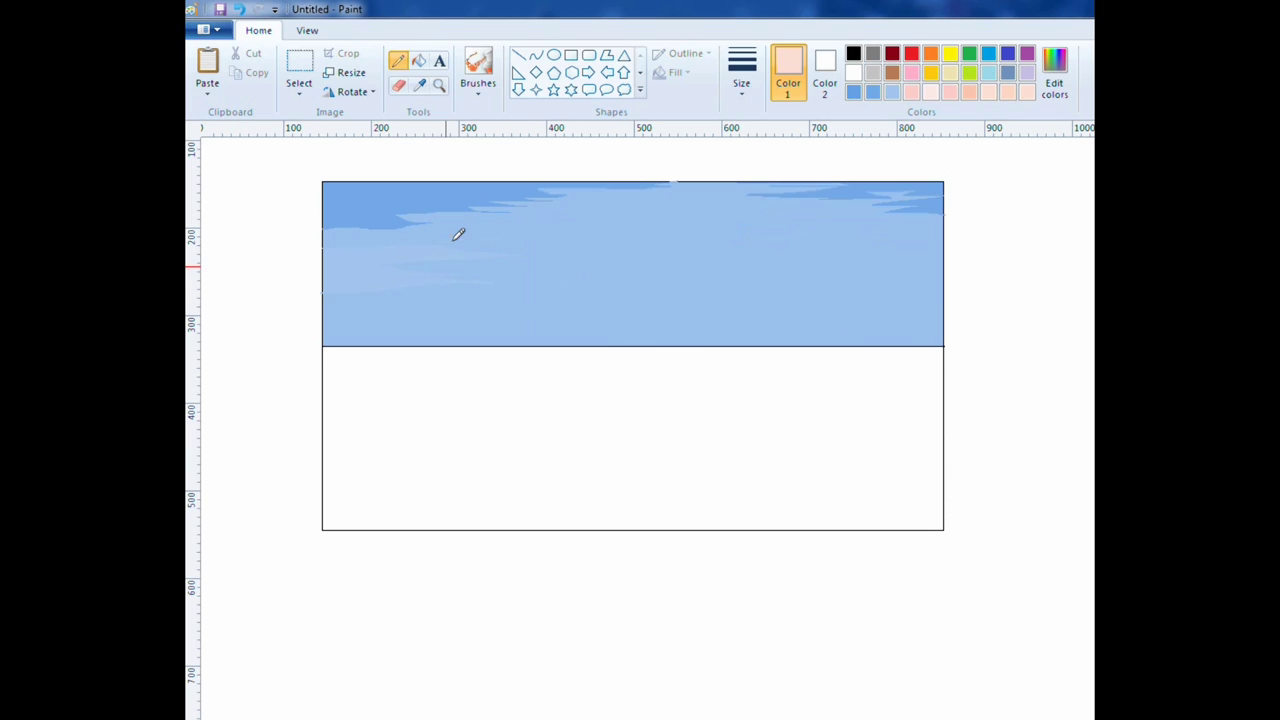
{"action": "left_click", "coordinate": [397, 63]}
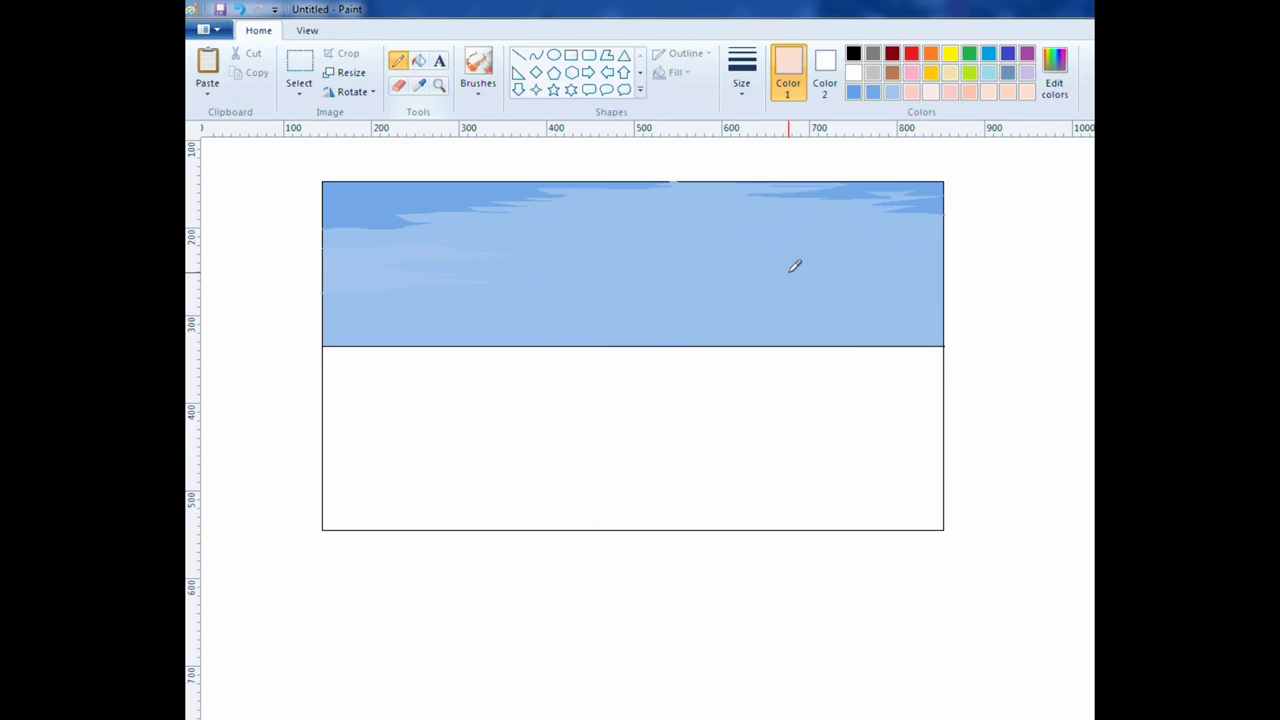
{"action": "mouse_move", "coordinate": [652, 340]}
{"action": "left_mouse_down"}
{"action": "mouse_move", "coordinate": [797, 297]}
{"action": "mouse_move", "coordinate": [776, 296]}
{"action": "mouse_move", "coordinate": [874, 294]}
{"action": "mouse_move", "coordinate": [846, 303]}
{"action": "mouse_move", "coordinate": [908, 323]}
{"action": "mouse_move", "coordinate": [811, 317]}
{"action": "mouse_move", "coordinate": [686, 340]}
{"action": "left_mouse_up"}
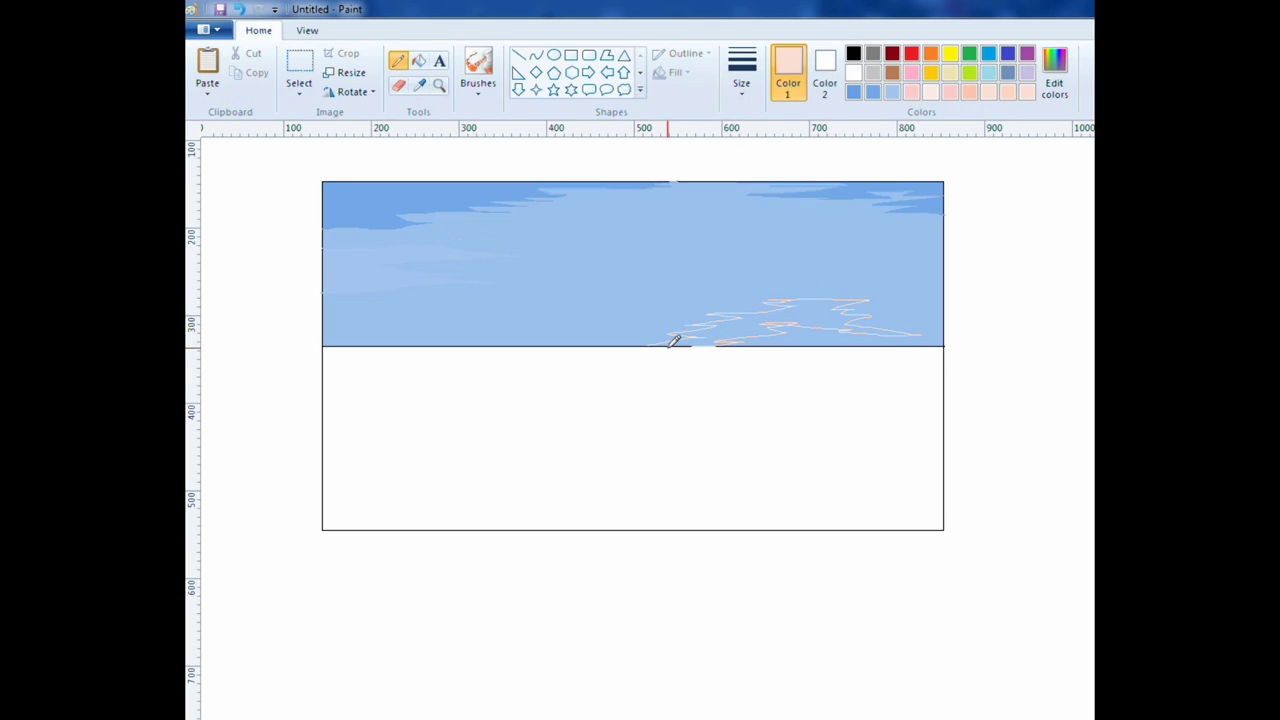
{"action": "left_click", "coordinate": [418, 61]}
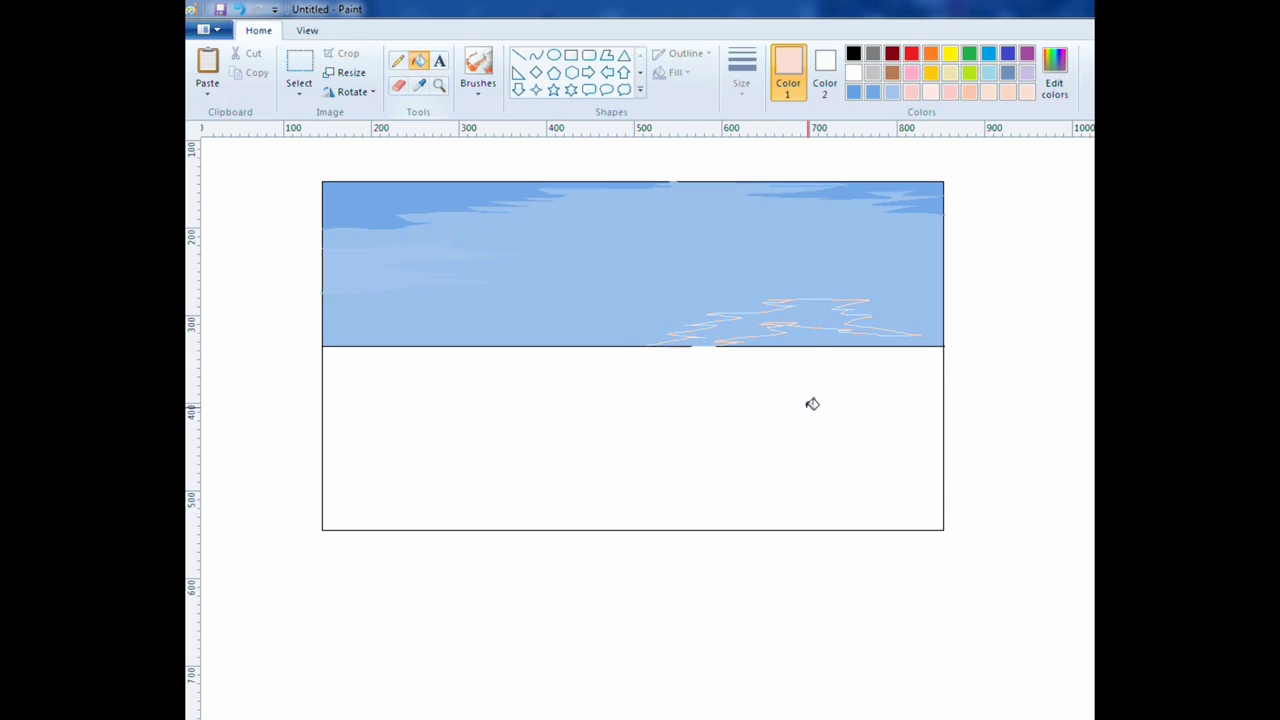
{"action": "left_click", "coordinate": [818, 305]}
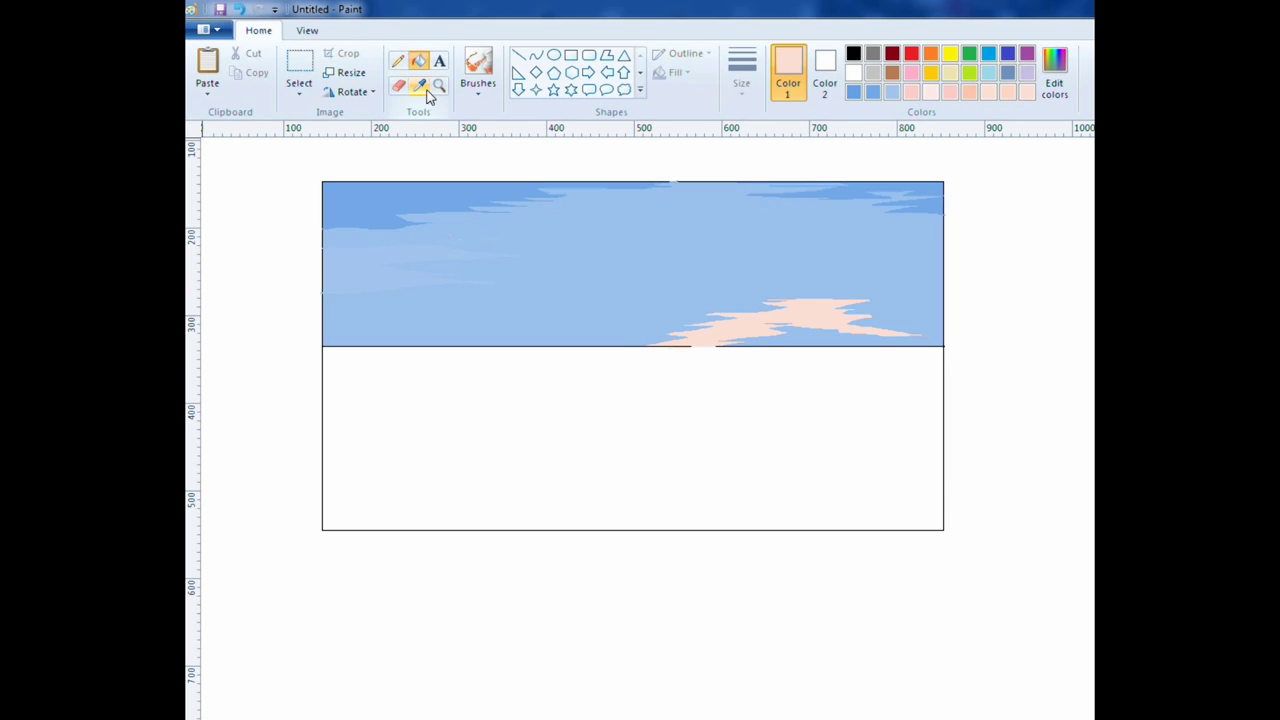
Deepen the pink to Lum 216 (RGB 253/216/206) as the drawing colour.
{"action": "left_click", "coordinate": [1053, 97]}
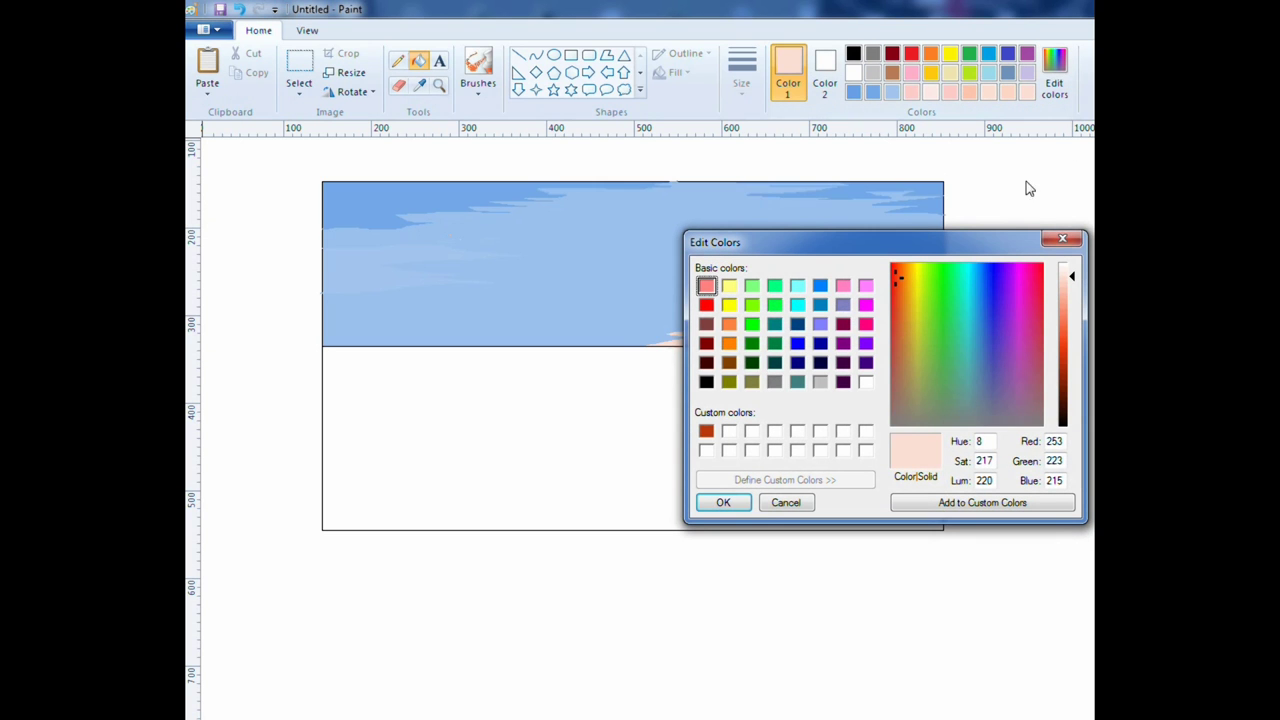
{"action": "left_click", "coordinate": [1066, 287]}
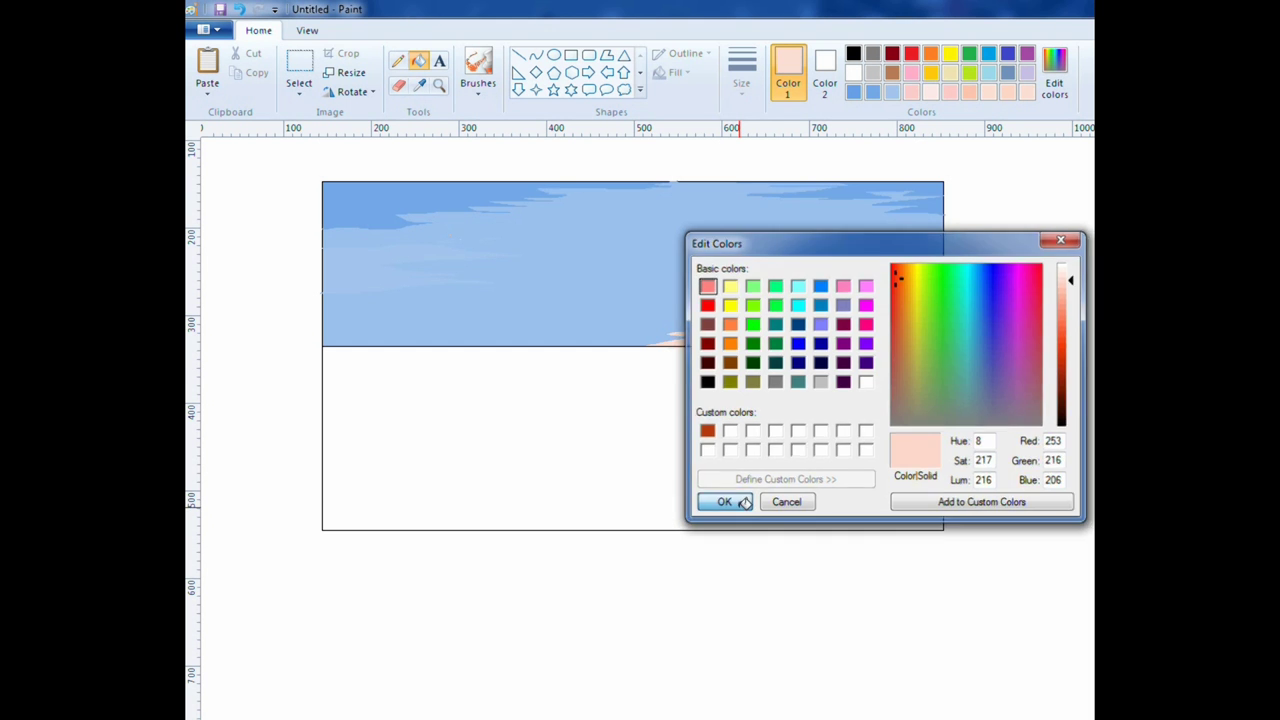
{"action": "left_click", "coordinate": [726, 500]}
Outline and fill a broad pink cloud along the sky's lower left.
{"action": "left_click", "coordinate": [398, 62]}
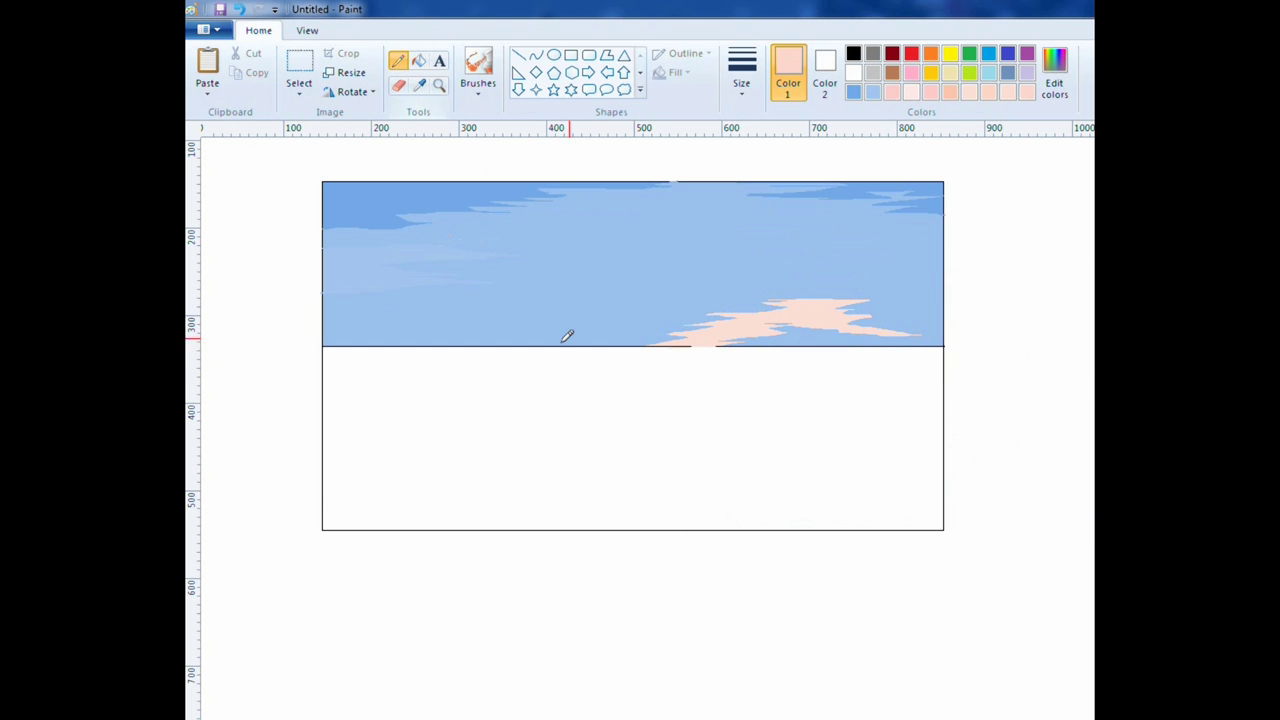
{"action": "mouse_move", "coordinate": [323, 313]}
{"action": "left_mouse_down"}
{"action": "mouse_move", "coordinate": [415, 300]}
{"action": "mouse_move", "coordinate": [640, 340]}
{"action": "left_mouse_up"}
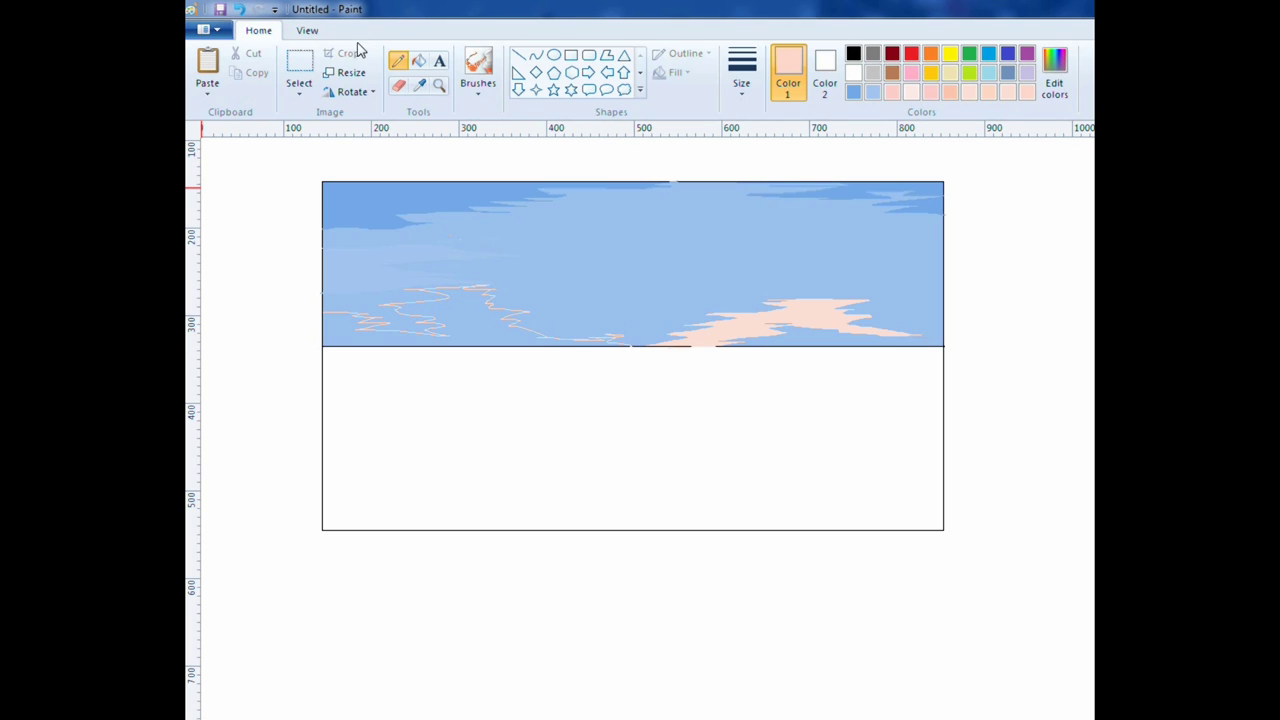
{"action": "left_click", "coordinate": [419, 61]}
{"action": "left_click", "coordinate": [466, 338]}
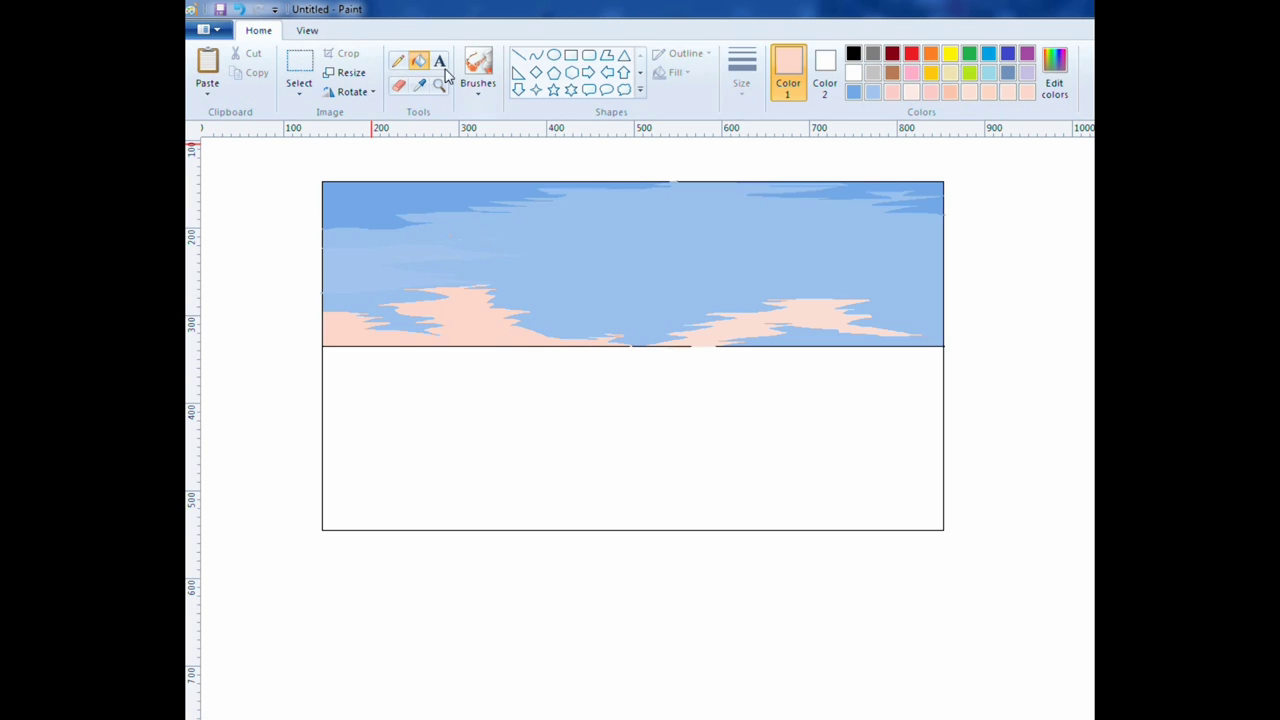
Outline and fill a thin pink cloud across the middle of the sky.
{"action": "left_click", "coordinate": [397, 61]}
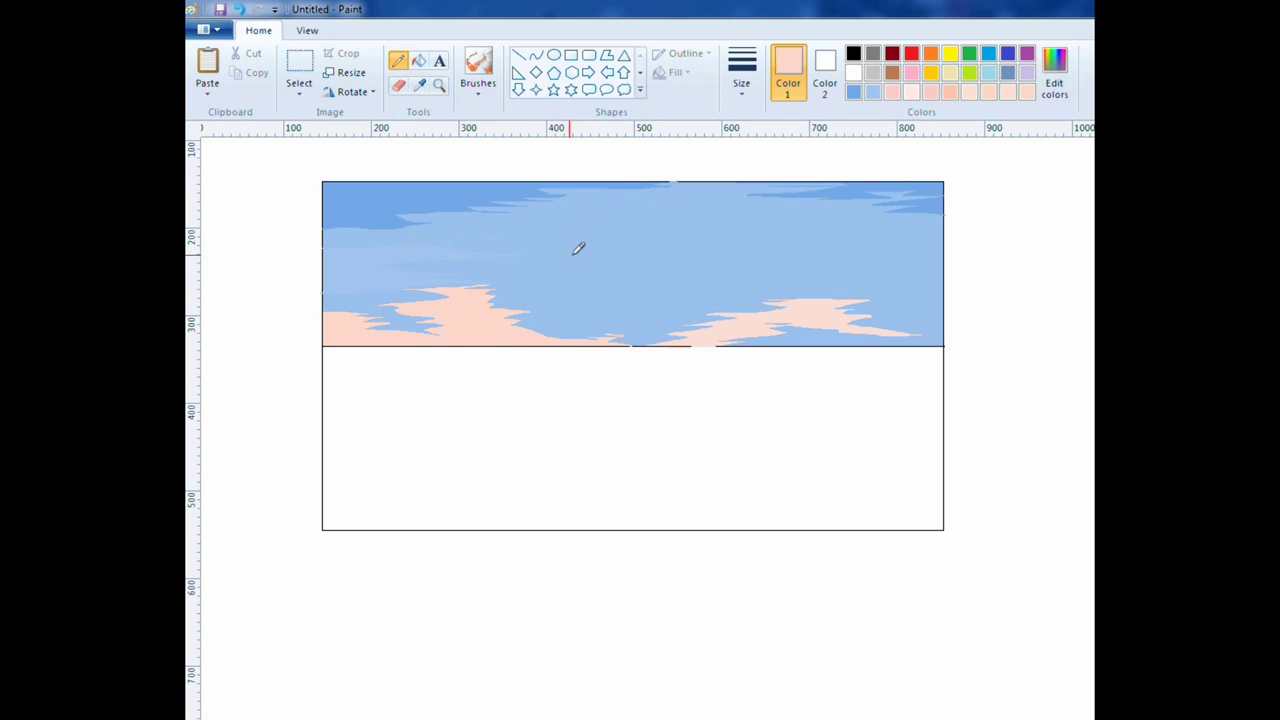
{"action": "mouse_move", "coordinate": [578, 248]}
{"action": "left_mouse_down"}
{"action": "mouse_move", "coordinate": [566, 277]}
{"action": "mouse_move", "coordinate": [543, 277]}
{"action": "mouse_move", "coordinate": [571, 249]}
{"action": "mouse_move", "coordinate": [598, 249]}
{"action": "left_mouse_up"}
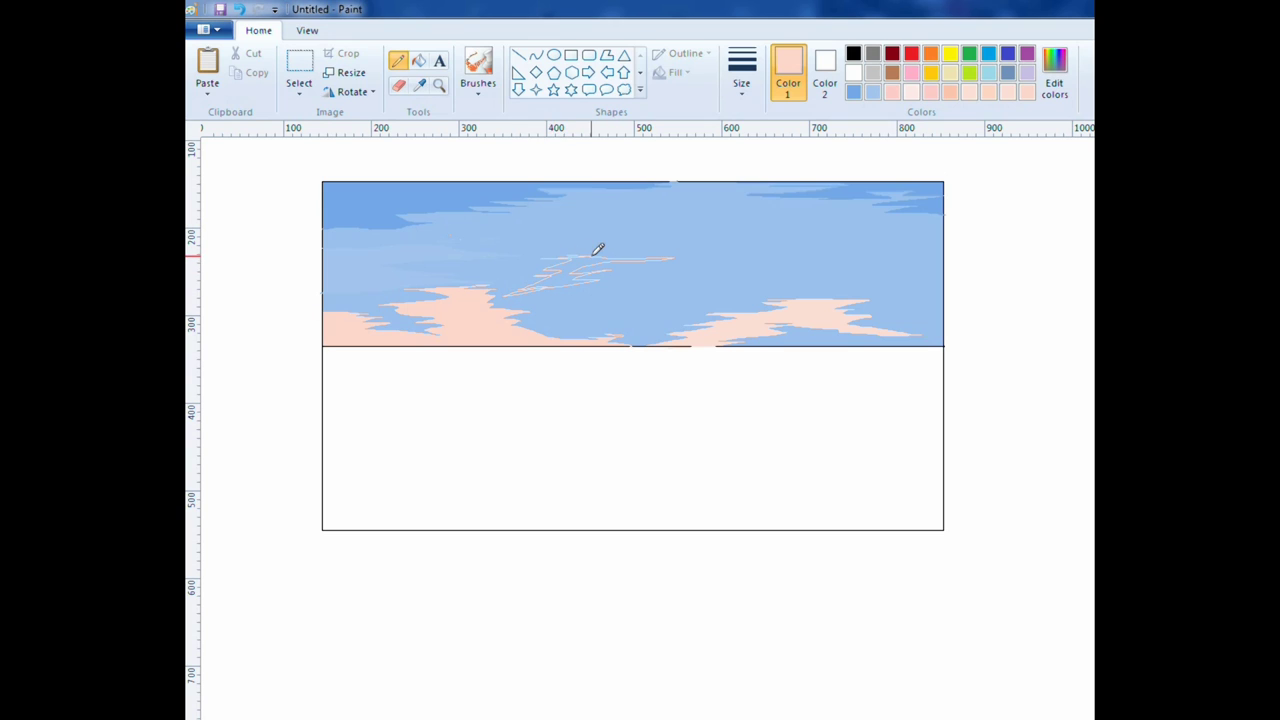
{"action": "left_click", "coordinate": [419, 61]}
{"action": "left_click", "coordinate": [578, 266]}
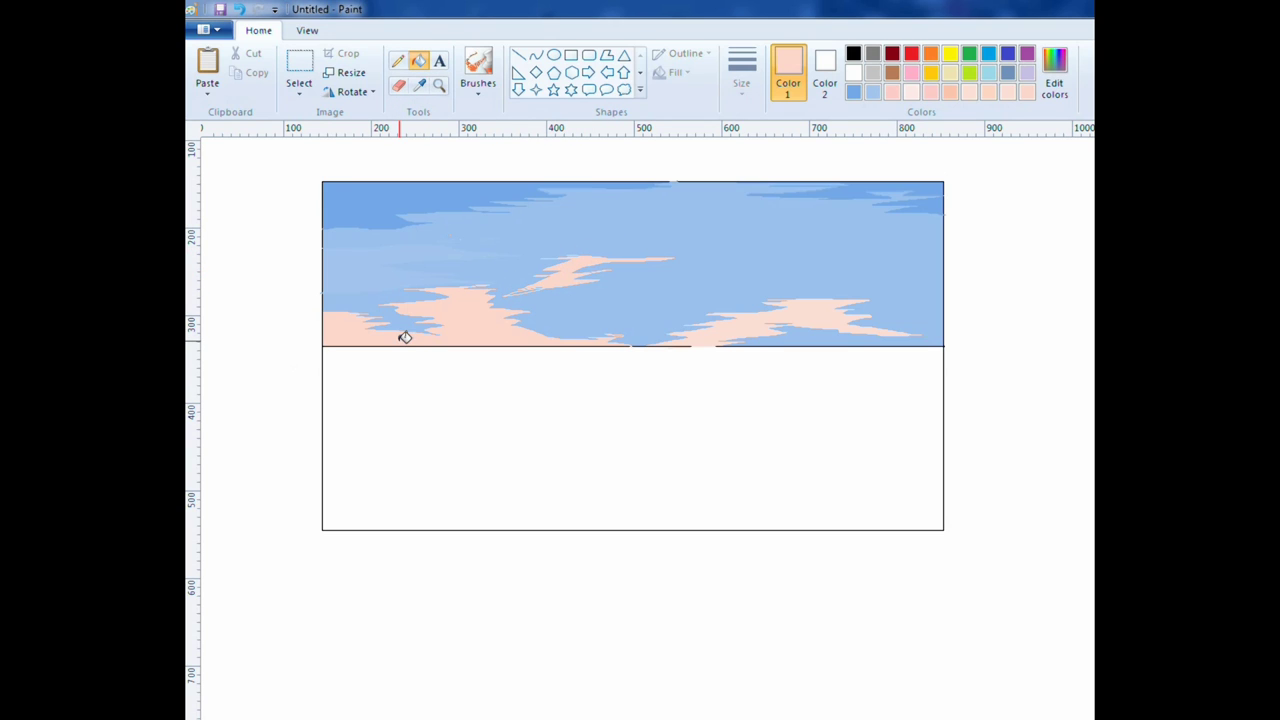
Sample the sky's light blue and lighten it to RGB 189/214/244 for Pencil drawing.
{"action": "left_click", "coordinate": [420, 85]}
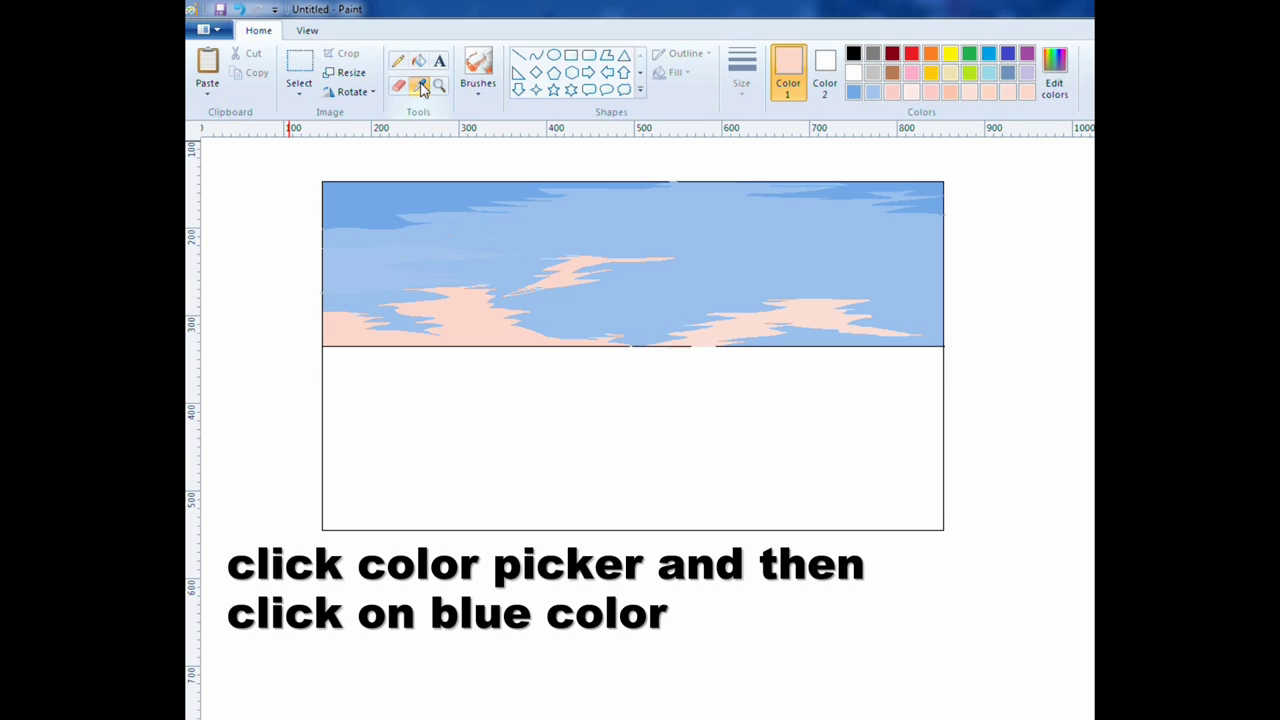
{"action": "left_click", "coordinate": [762, 244]}
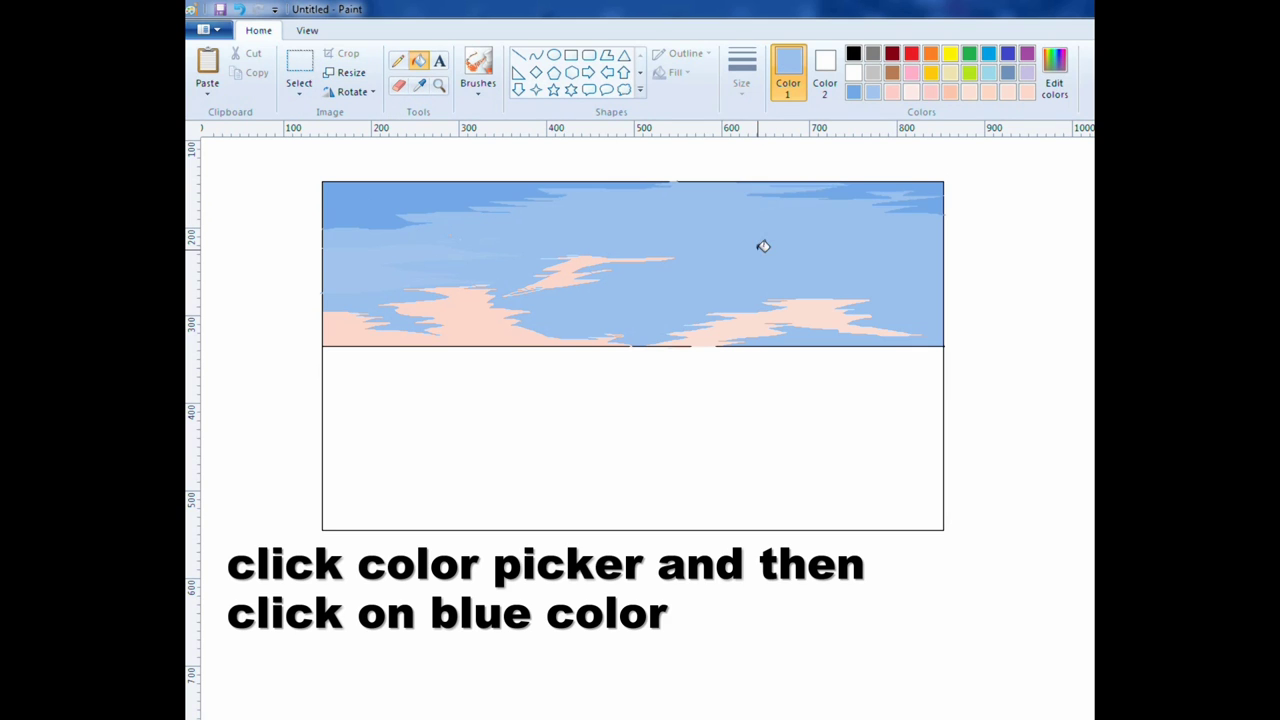
{"action": "left_click", "coordinate": [1054, 76]}
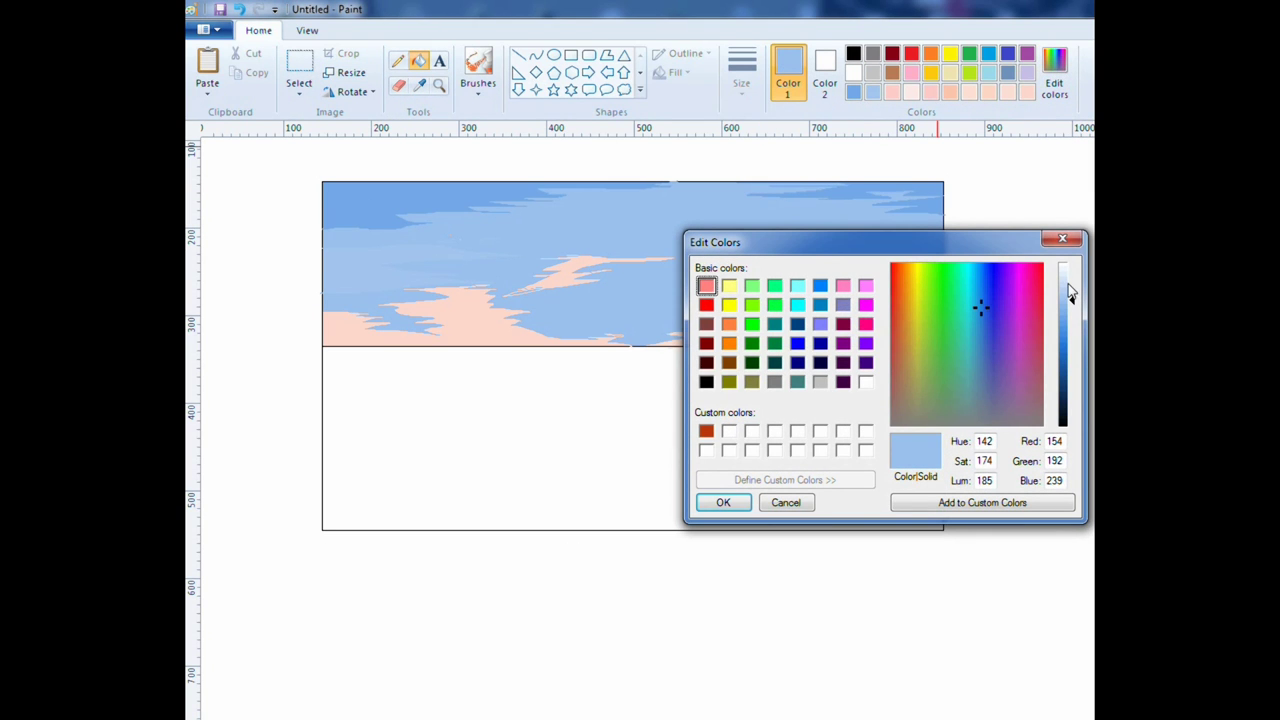
{"action": "left_click", "coordinate": [1068, 290]}
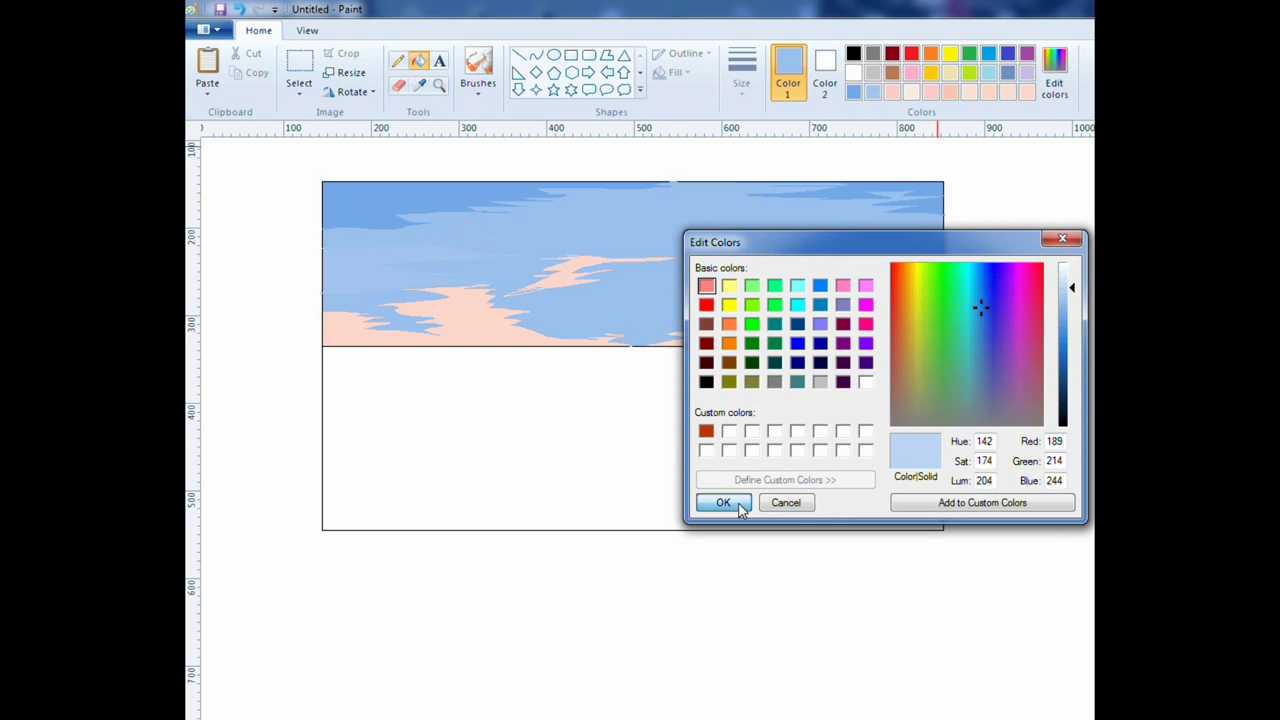
{"action": "left_click", "coordinate": [720, 503]}
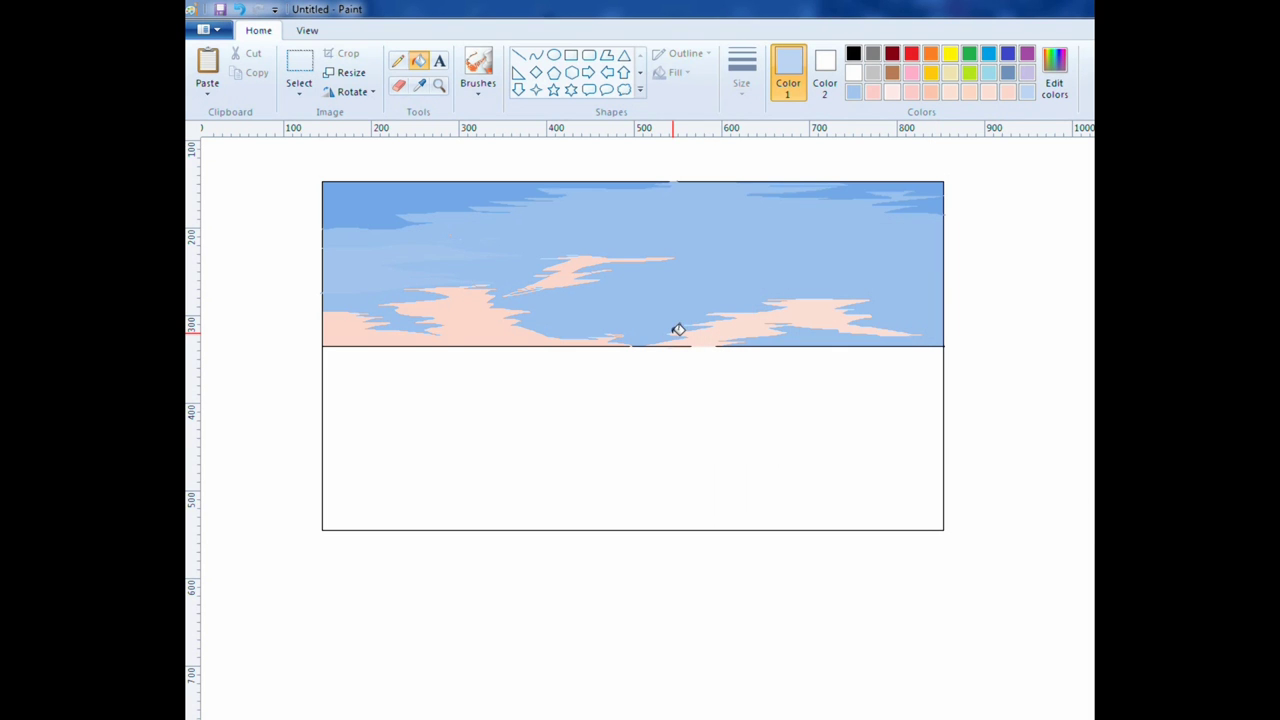
{"action": "left_click", "coordinate": [397, 62]}
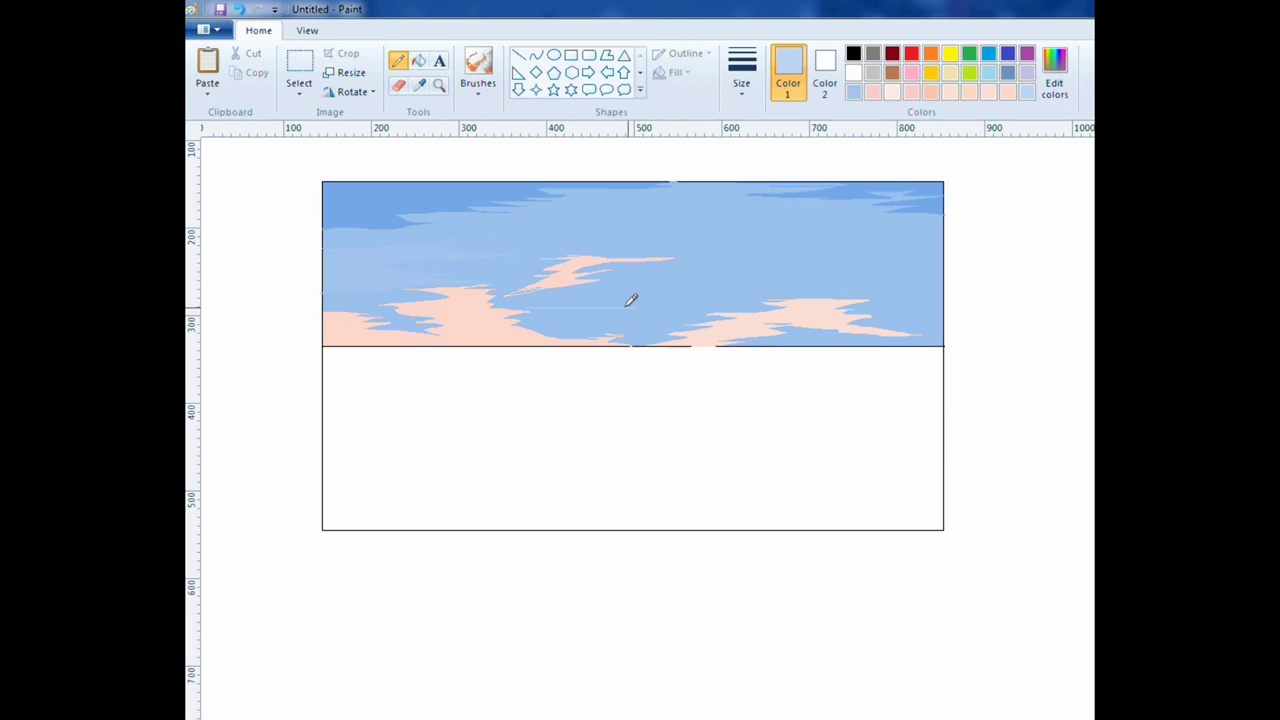
Outline a centre sky patch with the Pencil and fill it light blue.
{"action": "mouse_move", "coordinate": [631, 300]}
{"action": "left_mouse_down"}
{"action": "mouse_move", "coordinate": [669, 277]}
{"action": "mouse_move", "coordinate": [743, 271]}
{"action": "mouse_move", "coordinate": [794, 291]}
{"action": "left_mouse_up"}
{"action": "left_click", "coordinate": [418, 61]}
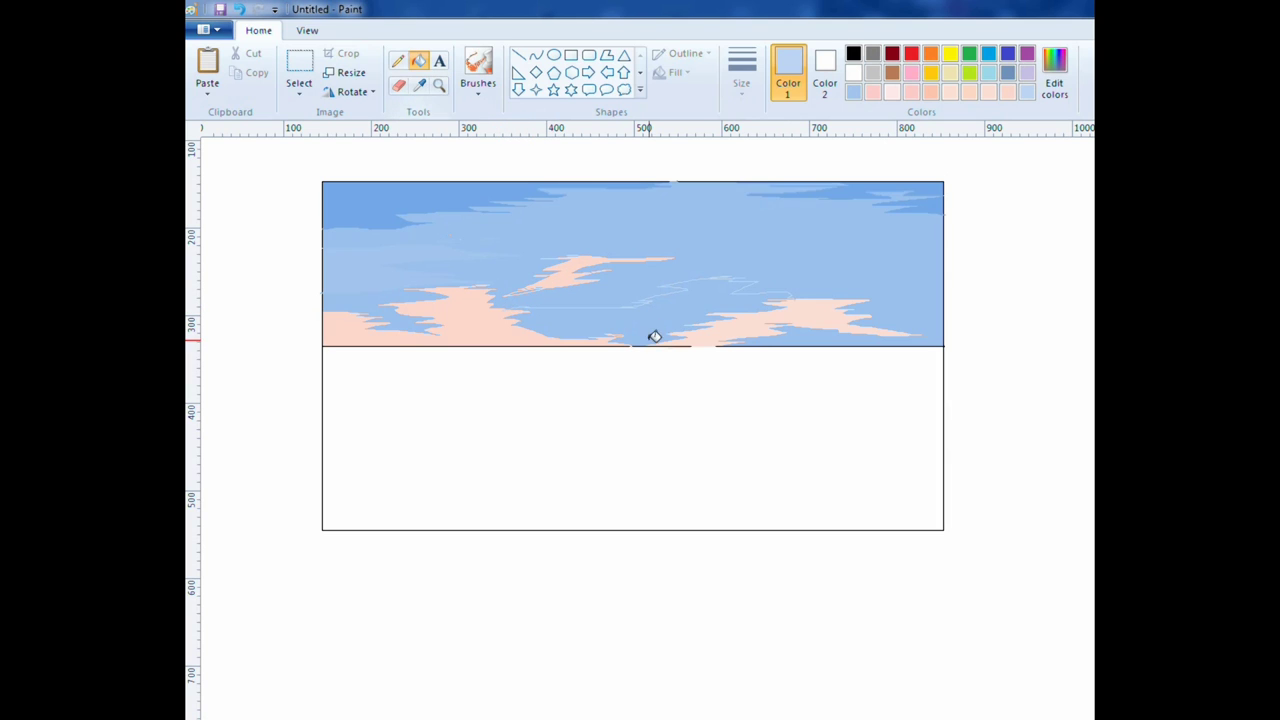
{"action": "left_click", "coordinate": [644, 320]}
{"action": "left_click", "coordinate": [398, 61]}
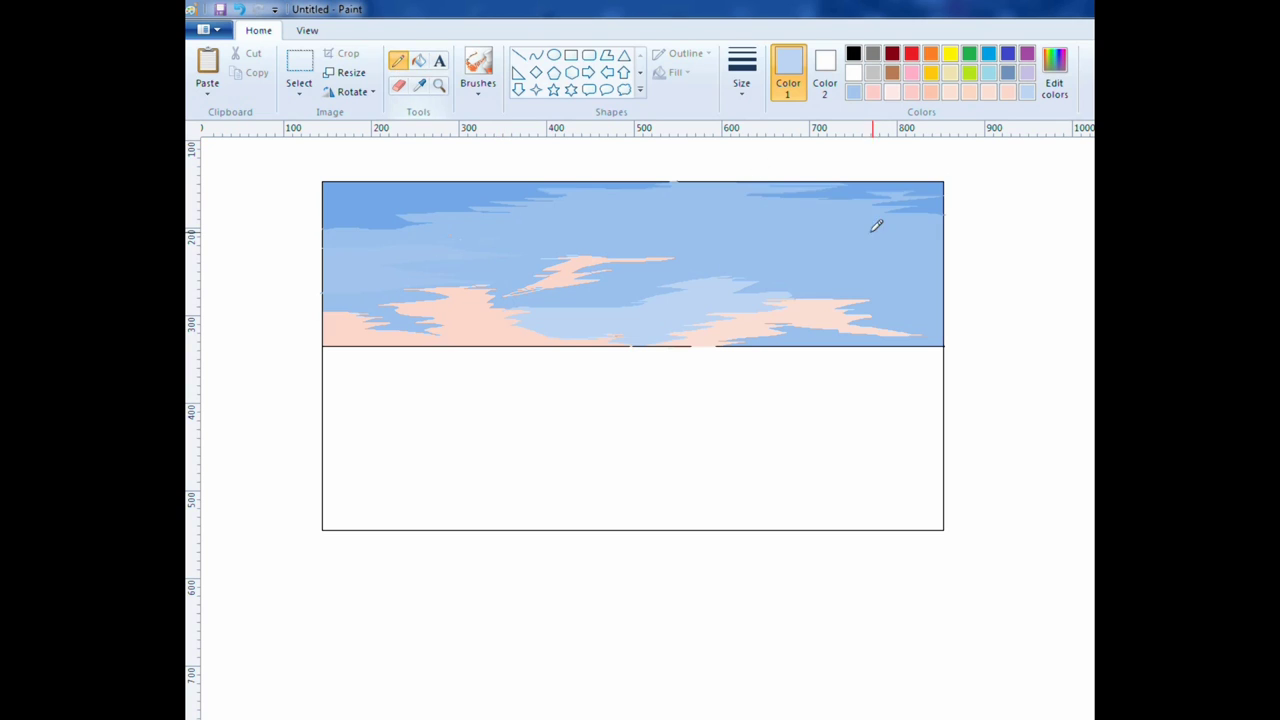
Outline a right-side sky patch, undo the leaking fill, close the gap, and refill it light blue.
{"action": "mouse_move", "coordinate": [929, 242]}
{"action": "left_mouse_down"}
{"action": "mouse_move", "coordinate": [827, 242]}
{"action": "mouse_move", "coordinate": [863, 255]}
{"action": "left_mouse_up"}
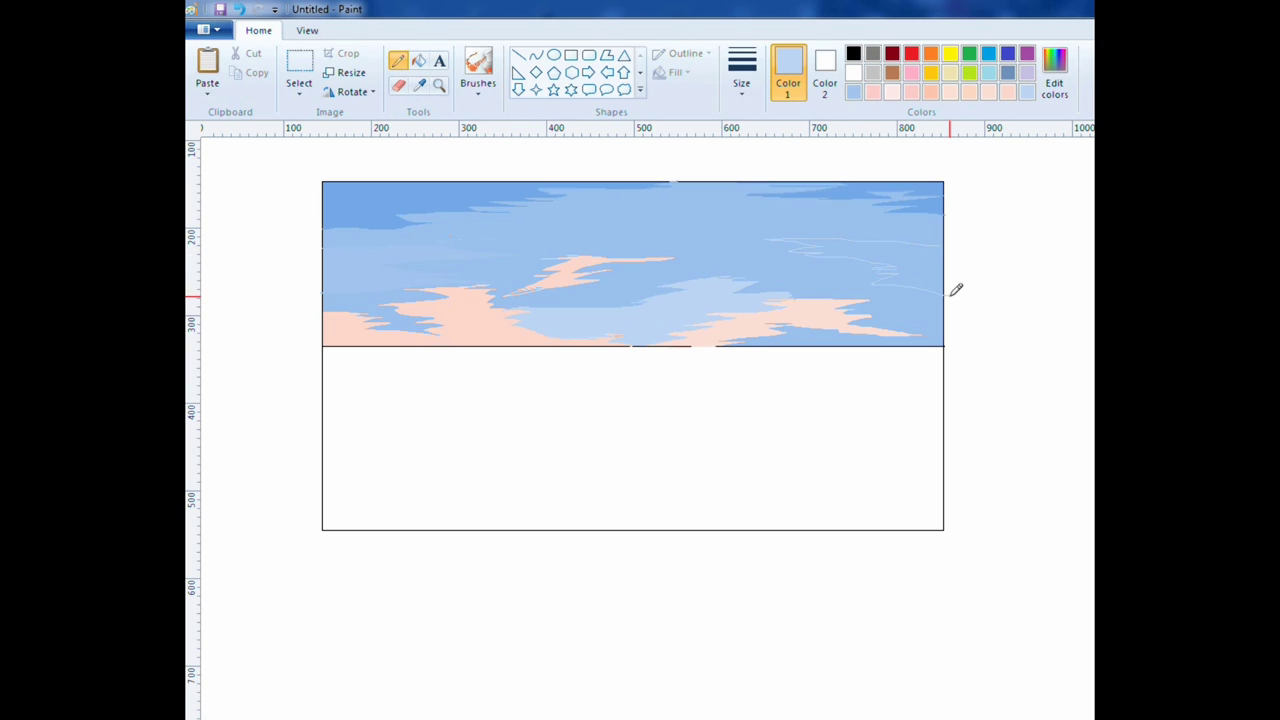
{"action": "left_click", "coordinate": [418, 61]}
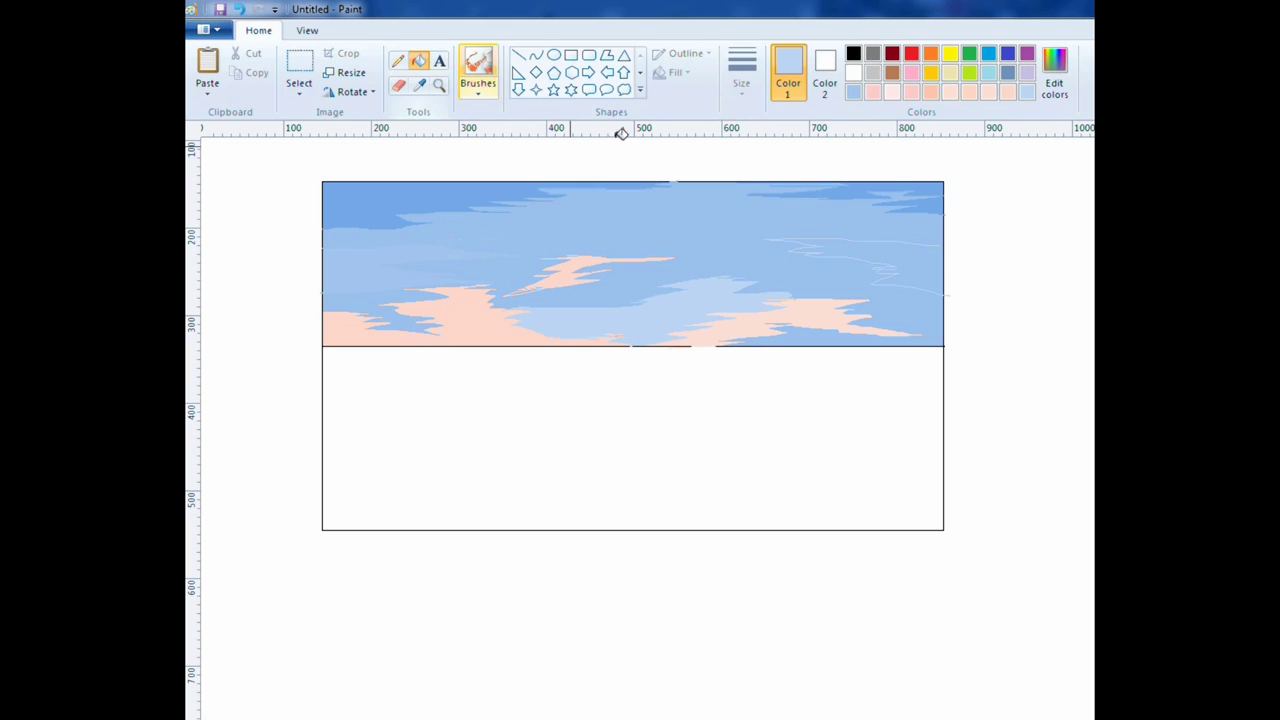
{"action": "left_click", "coordinate": [873, 255]}
{"action": "key", "text": "ctrl+z"}
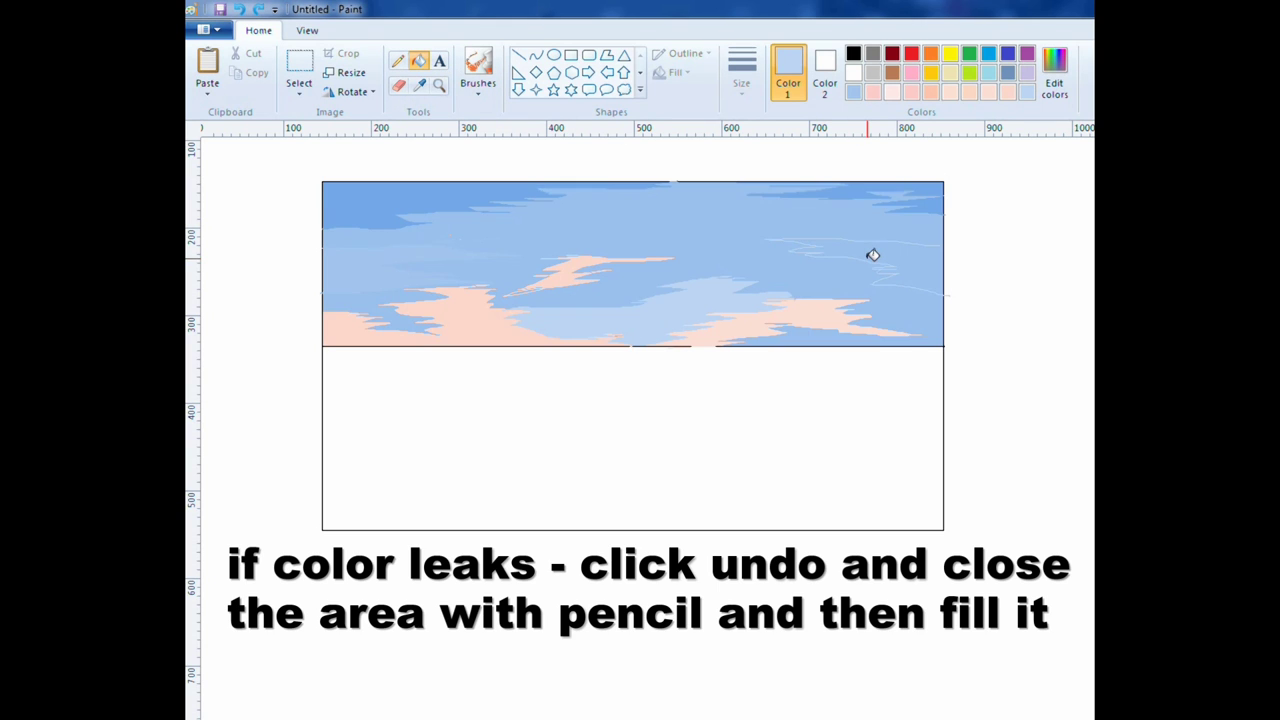
{"action": "left_click", "coordinate": [402, 61]}
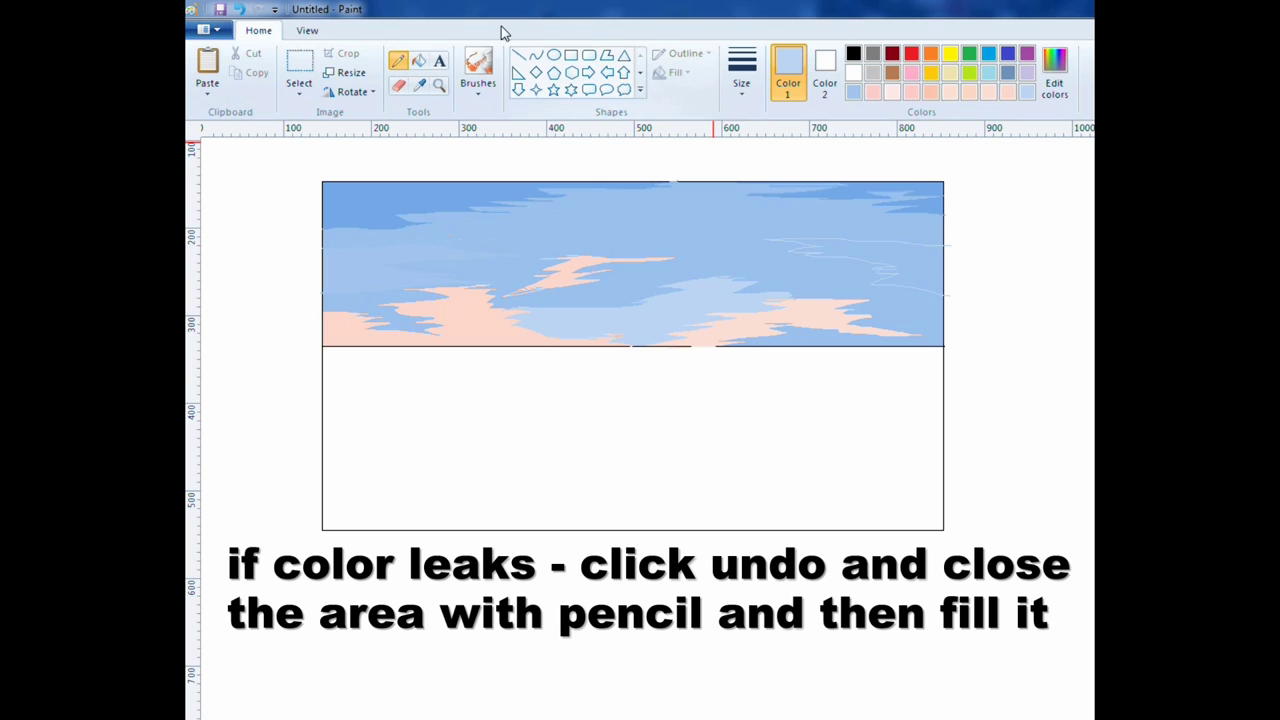
{"action": "left_click", "coordinate": [418, 61]}
{"action": "left_click", "coordinate": [915, 249]}
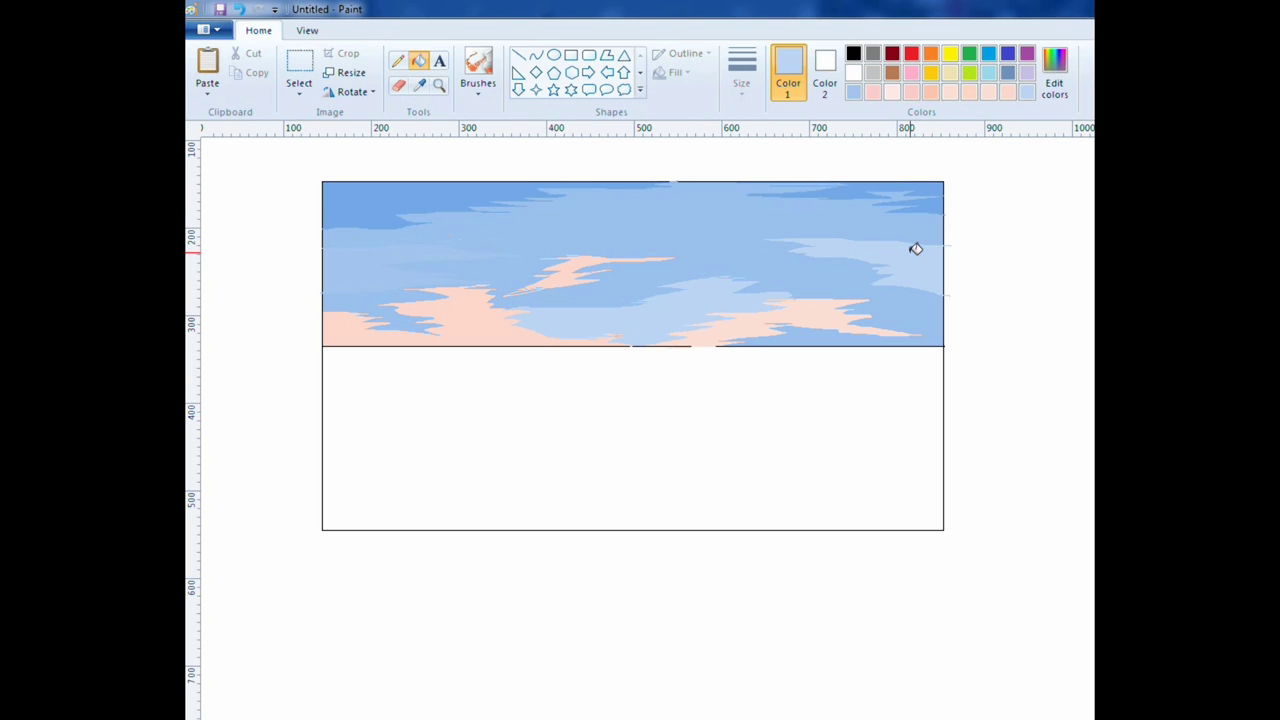
{"action": "left_click", "coordinate": [419, 85]}
Sample sky blues and sketch blending Pencil strokes across the middle sky and left pink cloud.
{"action": "left_click", "coordinate": [704, 284]}
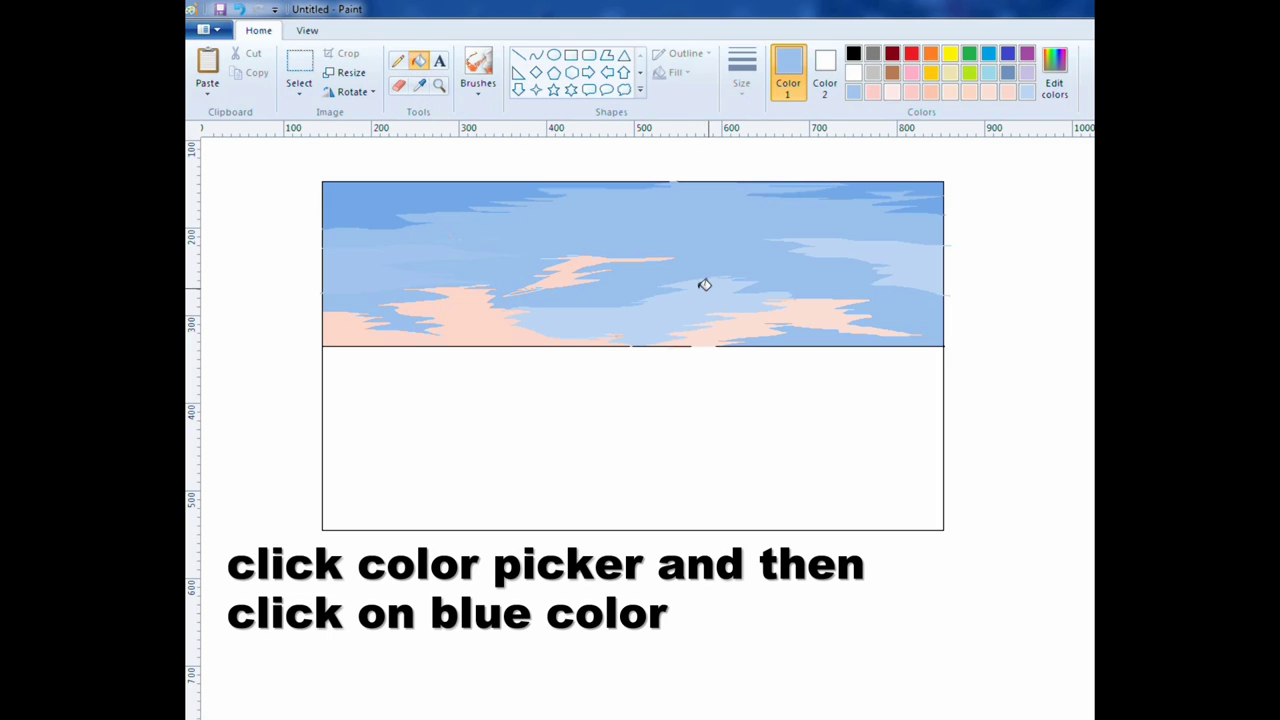
{"action": "left_click", "coordinate": [400, 61]}
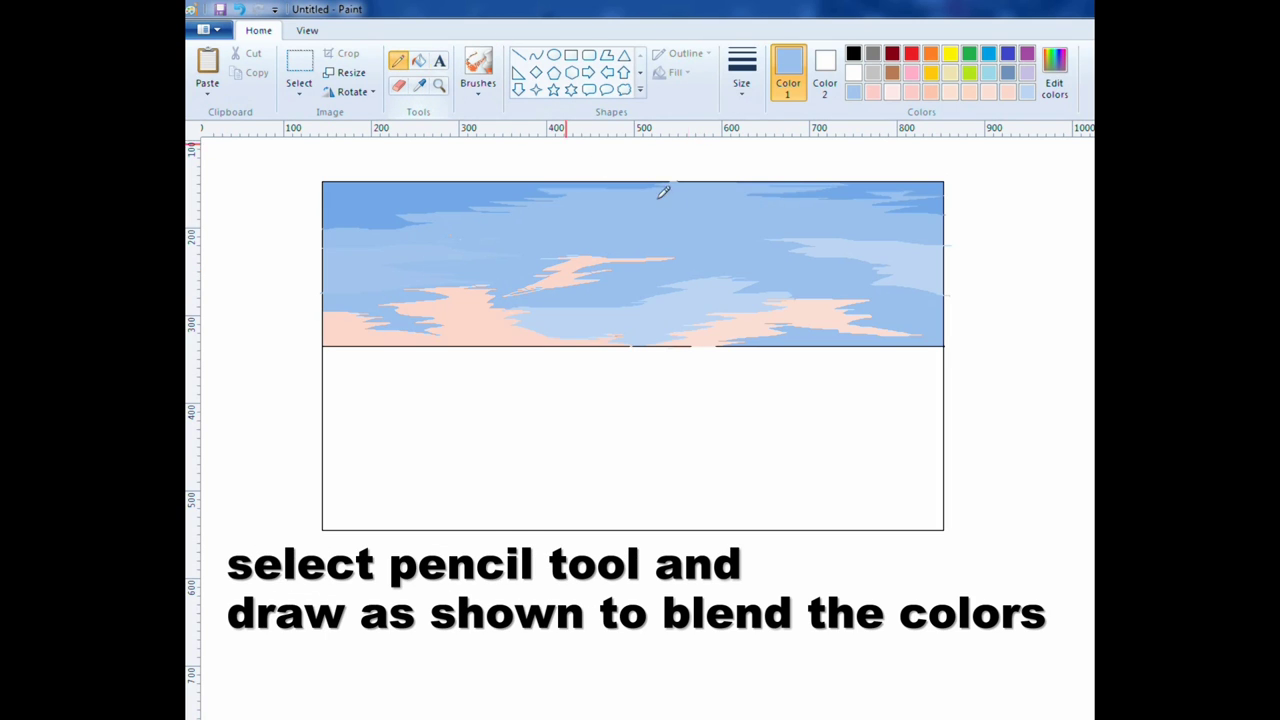
{"action": "mouse_move", "coordinate": [646, 294]}
{"action": "left_mouse_down"}
{"action": "mouse_move", "coordinate": [619, 303]}
{"action": "mouse_move", "coordinate": [743, 280]}
{"action": "mouse_move", "coordinate": [674, 280]}
{"action": "mouse_move", "coordinate": [723, 297]}
{"action": "mouse_move", "coordinate": [704, 305]}
{"action": "mouse_move", "coordinate": [506, 323]}
{"action": "mouse_move", "coordinate": [629, 317]}
{"action": "mouse_move", "coordinate": [509, 297]}
{"action": "mouse_move", "coordinate": [631, 283]}
{"action": "mouse_move", "coordinate": [565, 284]}
{"action": "mouse_move", "coordinate": [662, 248]}
{"action": "mouse_move", "coordinate": [589, 260]}
{"action": "left_mouse_up"}
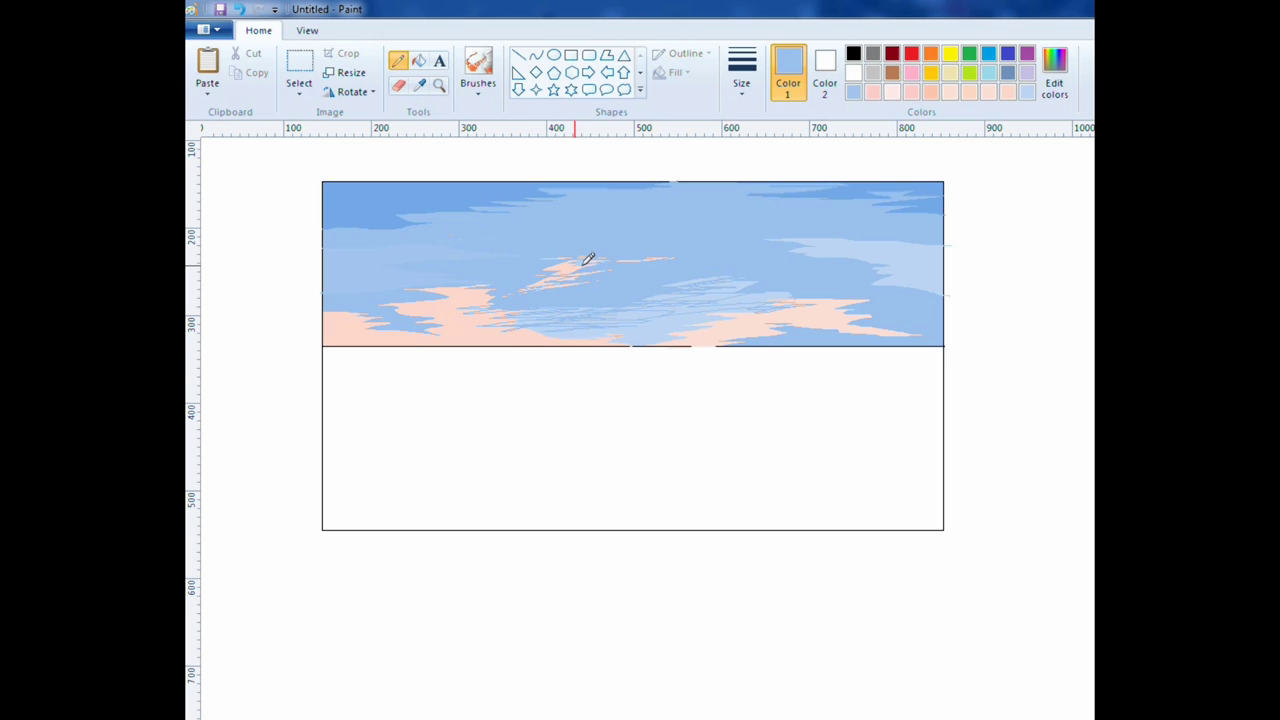
{"action": "left_click", "coordinate": [420, 87]}
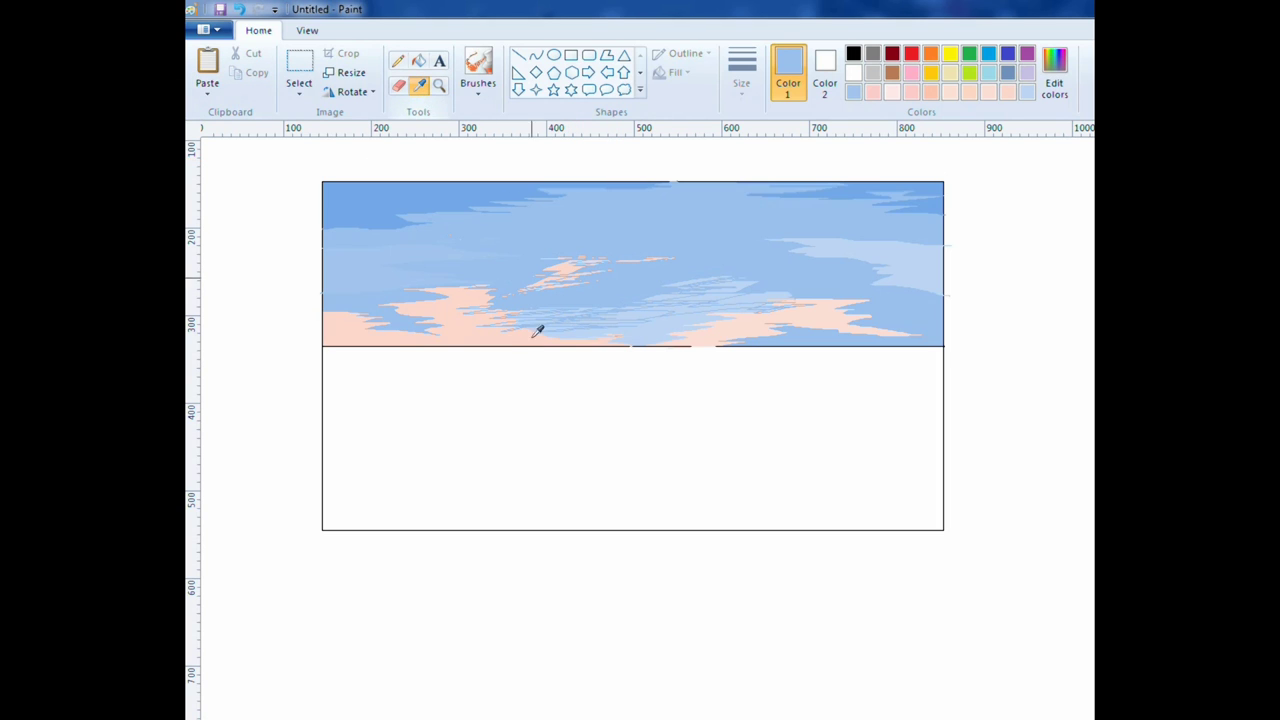
{"action": "left_click", "coordinate": [414, 289]}
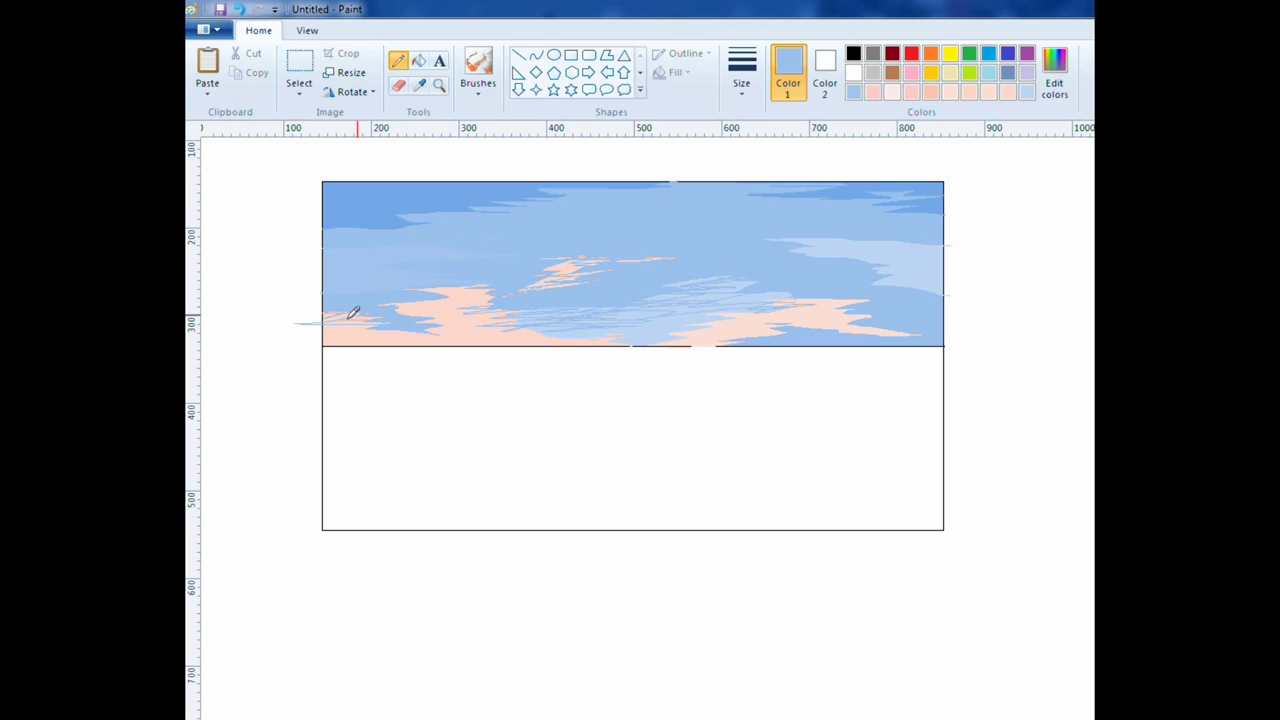
{"action": "mouse_move", "coordinate": [414, 309]}
{"action": "left_mouse_down"}
{"action": "mouse_move", "coordinate": [423, 323]}
{"action": "mouse_move", "coordinate": [403, 323]}
{"action": "mouse_move", "coordinate": [429, 289]}
{"action": "mouse_move", "coordinate": [500, 295]}
{"action": "left_mouse_up"}
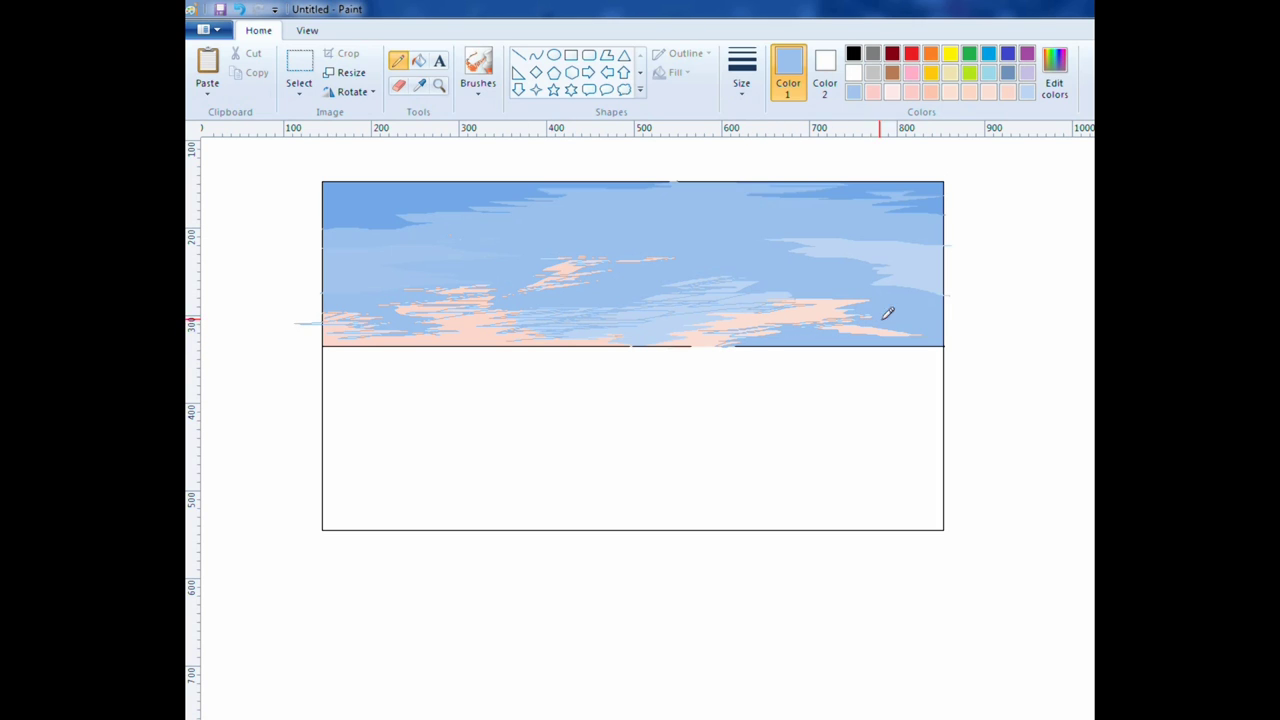
Streak sampled darker blue along the upper left and right sky, then sample a lighter blue.
{"action": "left_click", "coordinate": [419, 87]}
{"action": "left_click", "coordinate": [347, 190]}
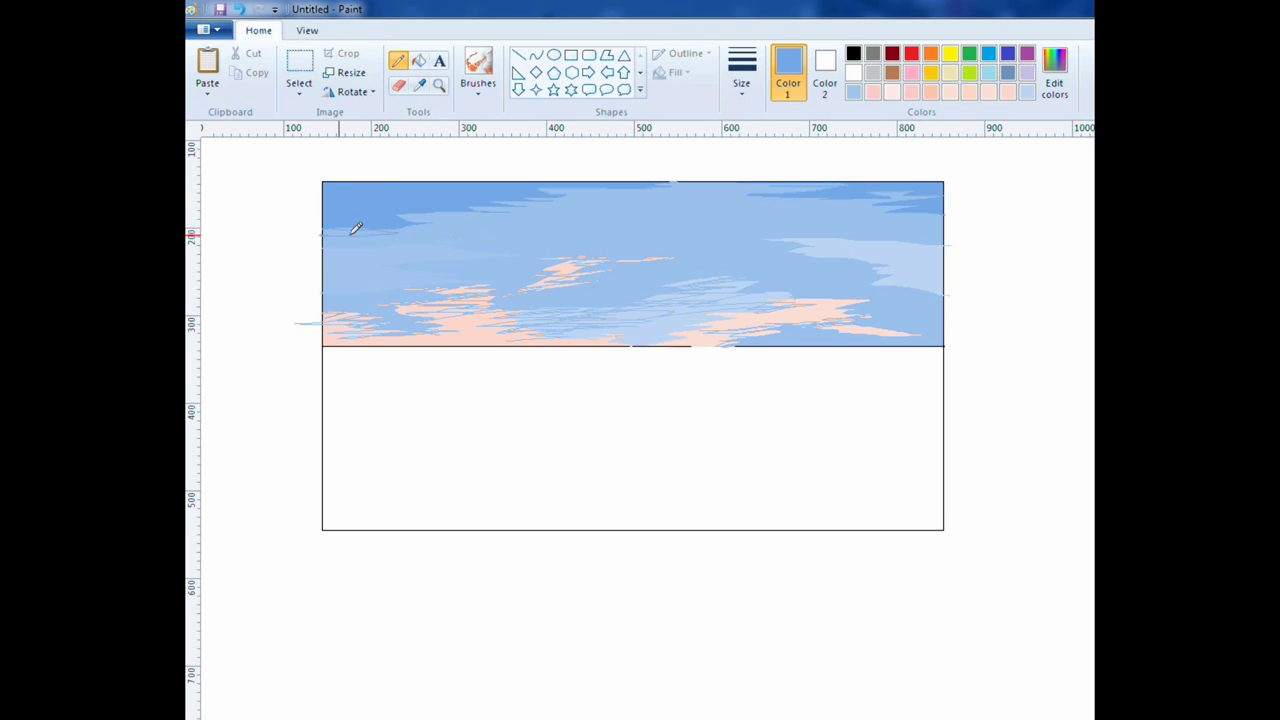
{"action": "mouse_move", "coordinate": [318, 233]}
{"action": "left_mouse_down"}
{"action": "mouse_move", "coordinate": [488, 232]}
{"action": "mouse_move", "coordinate": [614, 203]}
{"action": "mouse_move", "coordinate": [608, 189]}
{"action": "mouse_move", "coordinate": [517, 183]}
{"action": "mouse_move", "coordinate": [594, 194]}
{"action": "mouse_move", "coordinate": [451, 198]}
{"action": "left_mouse_up"}
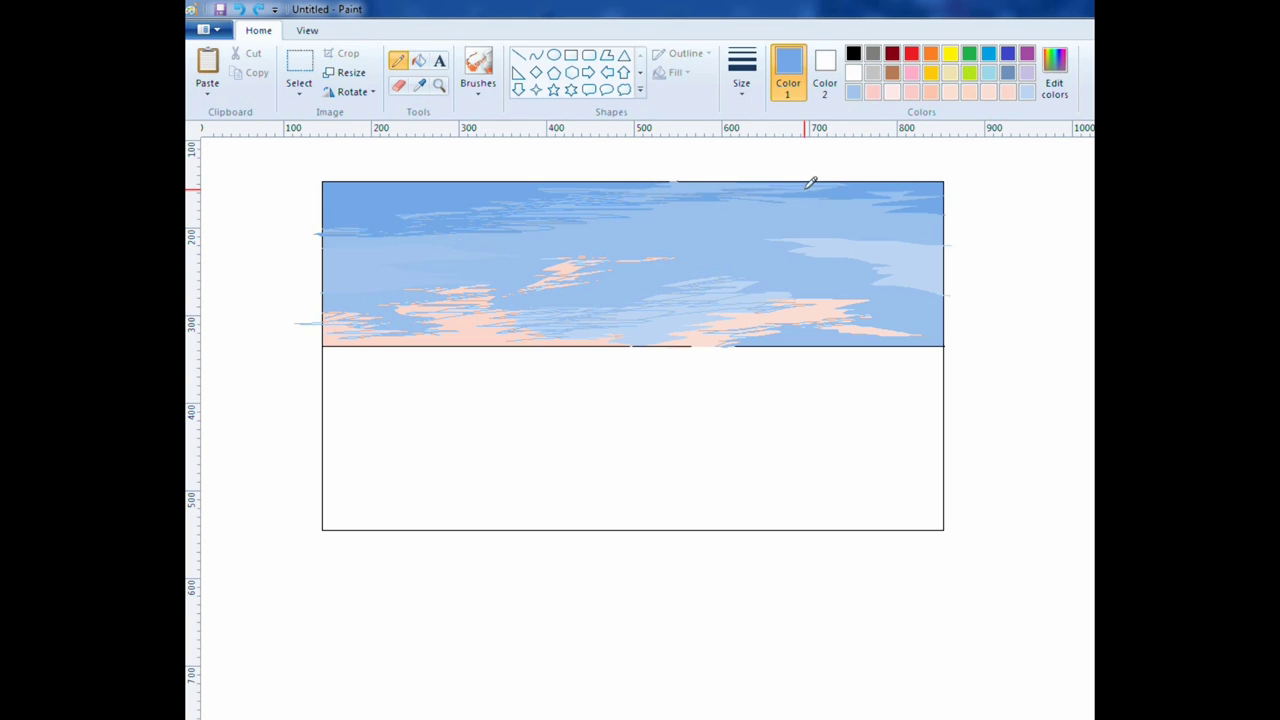
{"action": "mouse_move", "coordinate": [785, 198]}
{"action": "left_mouse_down"}
{"action": "mouse_move", "coordinate": [909, 200]}
{"action": "mouse_move", "coordinate": [837, 217]}
{"action": "mouse_move", "coordinate": [881, 209]}
{"action": "mouse_move", "coordinate": [921, 221]}
{"action": "mouse_move", "coordinate": [914, 229]}
{"action": "left_mouse_up"}
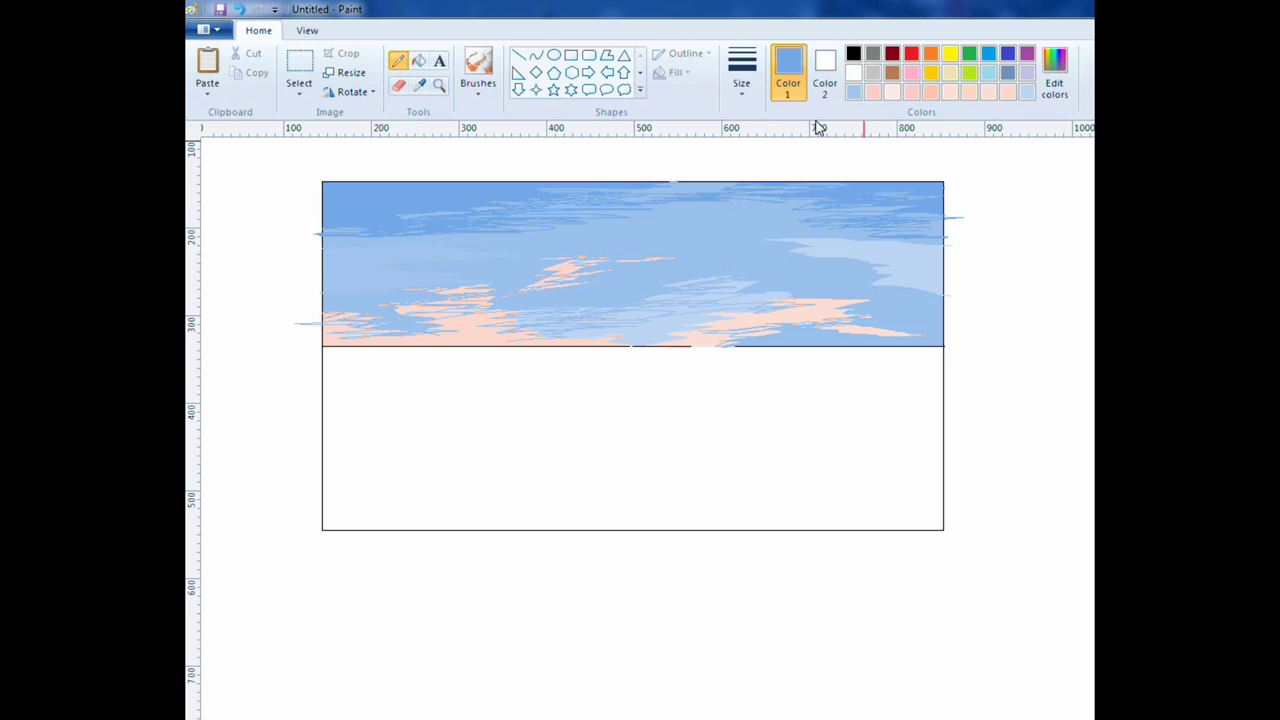
{"action": "left_click", "coordinate": [421, 87]}
{"action": "left_click", "coordinate": [884, 264]}
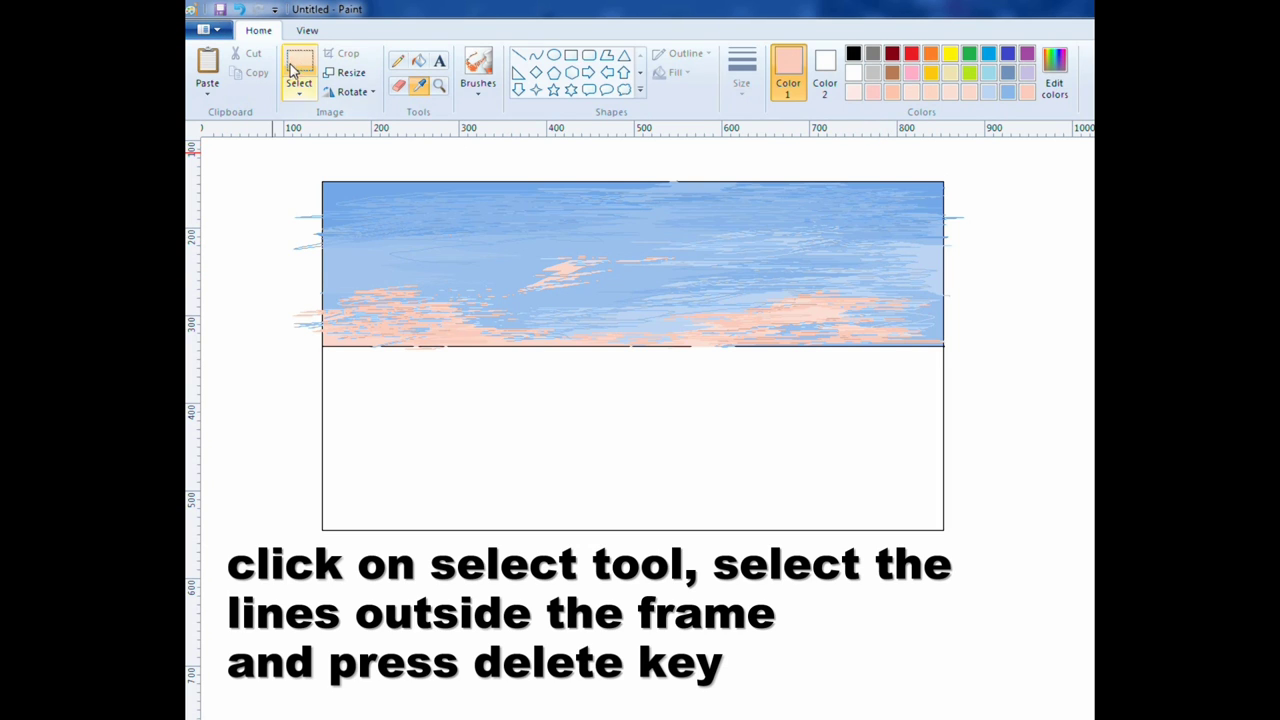
Select and delete the stray strokes overshooting the frame's left and right edges.
{"action": "left_click", "coordinate": [293, 68]}
{"action": "left_click_drag", "start_coordinate": [273, 166], "coordinate": [316, 548]}
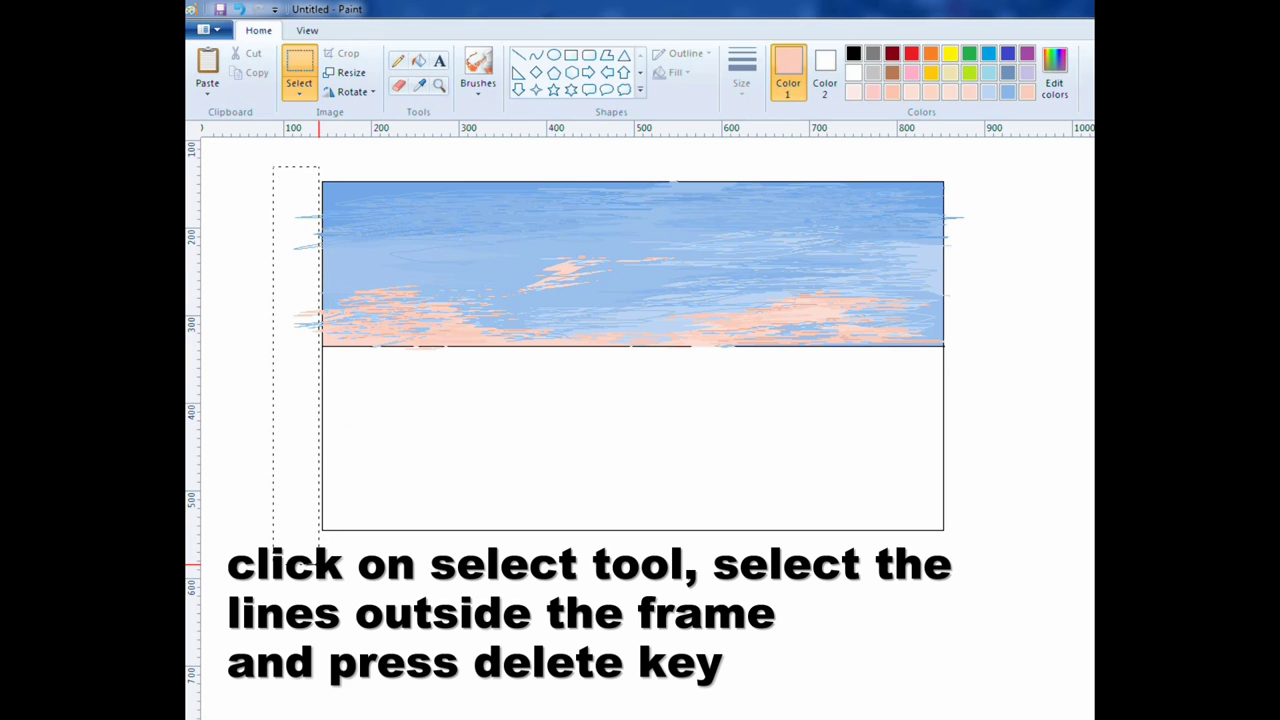
{"action": "left_click_drag", "start_coordinate": [319, 563], "coordinate": [319, 563]}
{"action": "key", "text": "Delete"}
{"action": "mouse_move", "coordinate": [1000, 563]}
{"action": "left_mouse_down"}
{"action": "mouse_move", "coordinate": [934, 170]}
{"action": "mouse_move", "coordinate": [946, 160]}
{"action": "left_mouse_up"}
{"action": "key", "text": "Delete"}
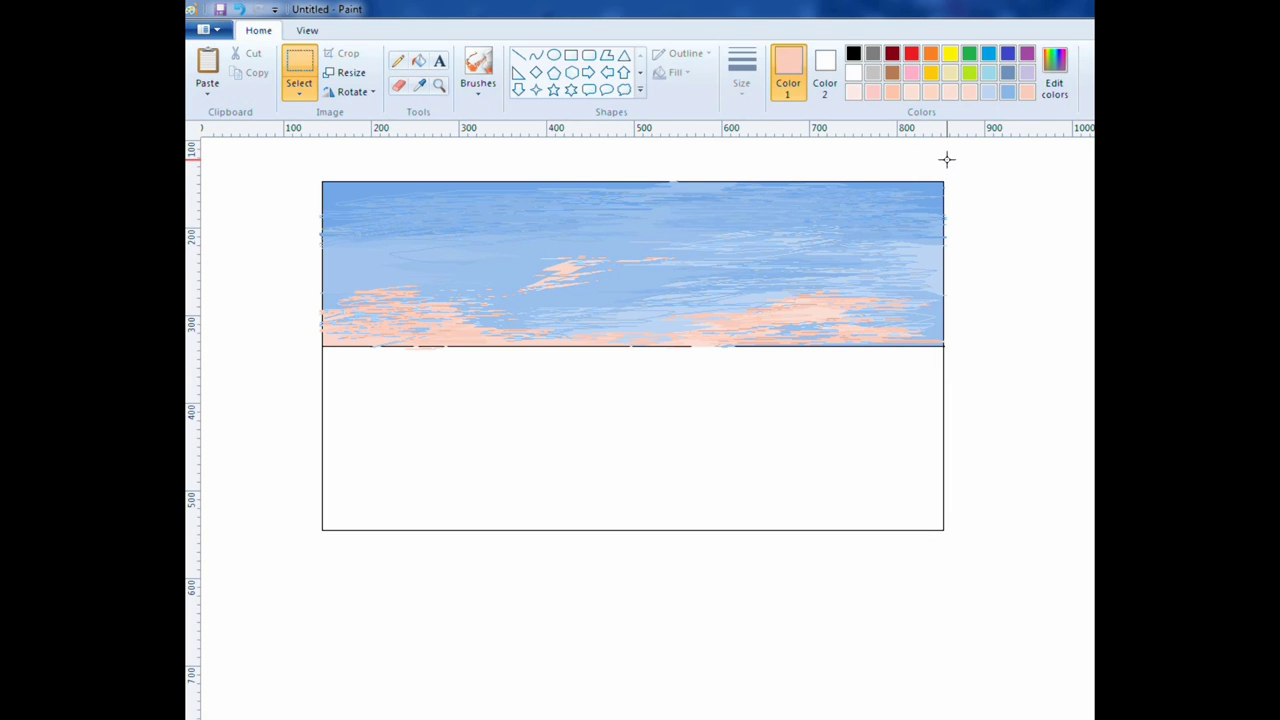